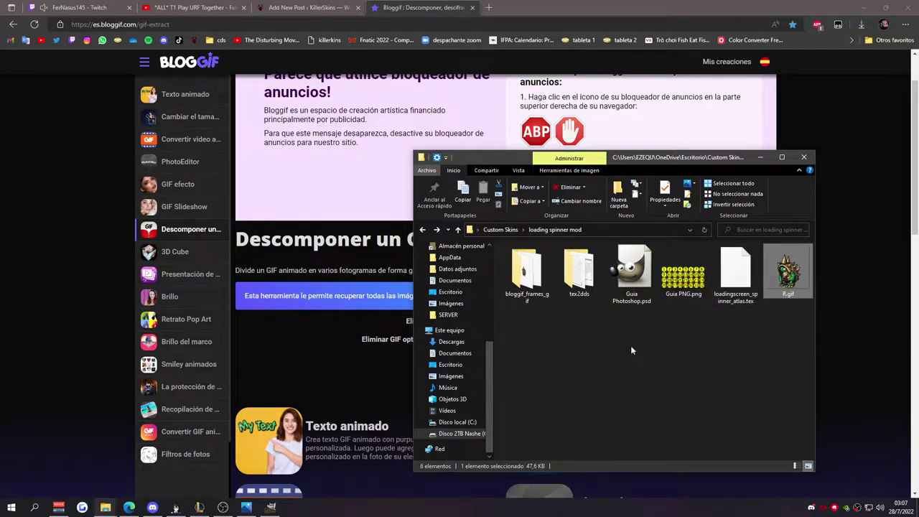
# - Upload R.gif to Bloggif's GIF decomposition tool, split it into frames and look over the extracted images
pyautogui.hotkey('alt', 'Tab')
pyautogui.click(477, 322)
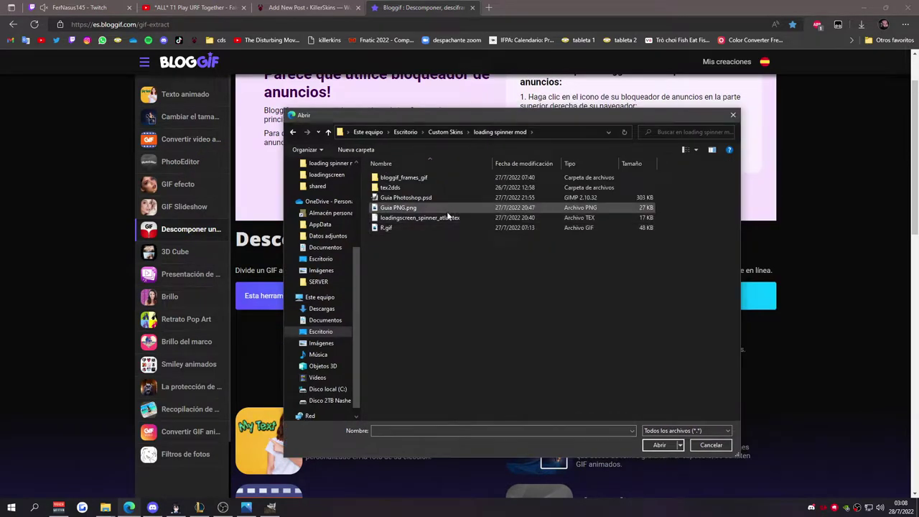
pyautogui.doubleClick(436, 227)
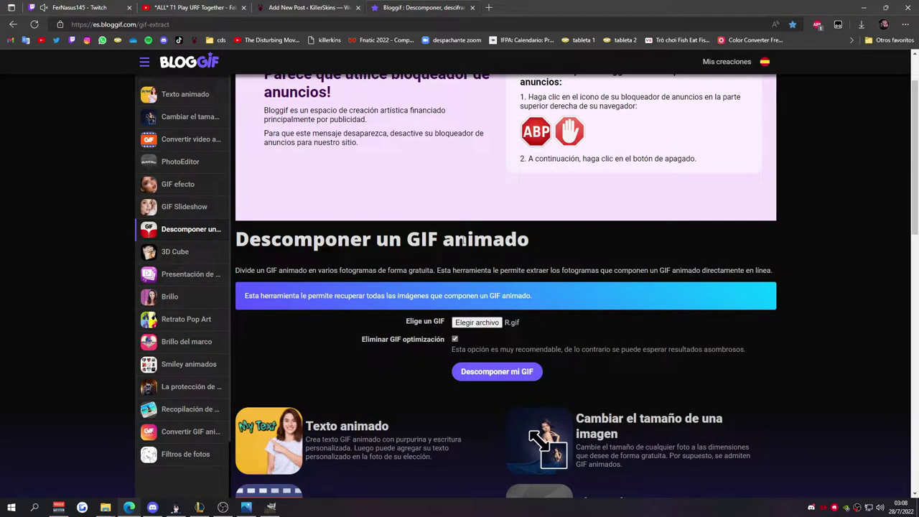
pyautogui.click(511, 370)
pyautogui.scroll(-1, 621, 323)
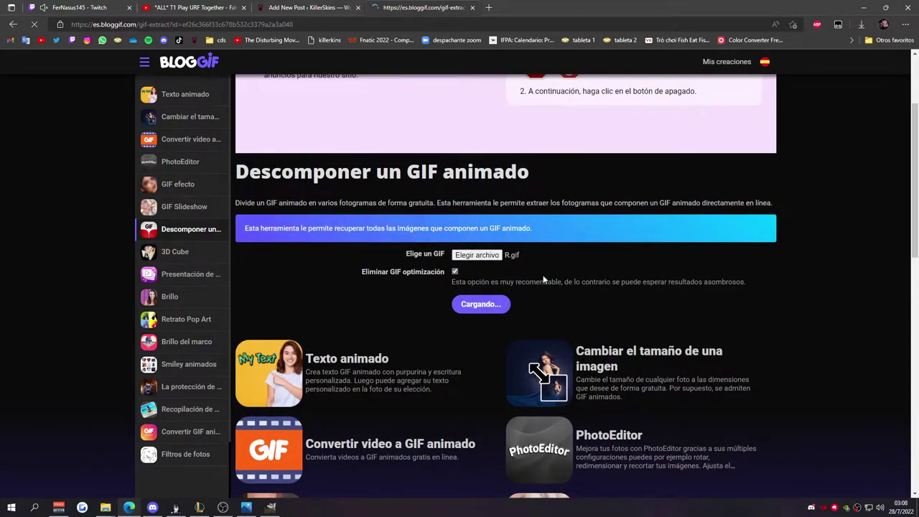
pyautogui.scroll(-3, 560, 229)
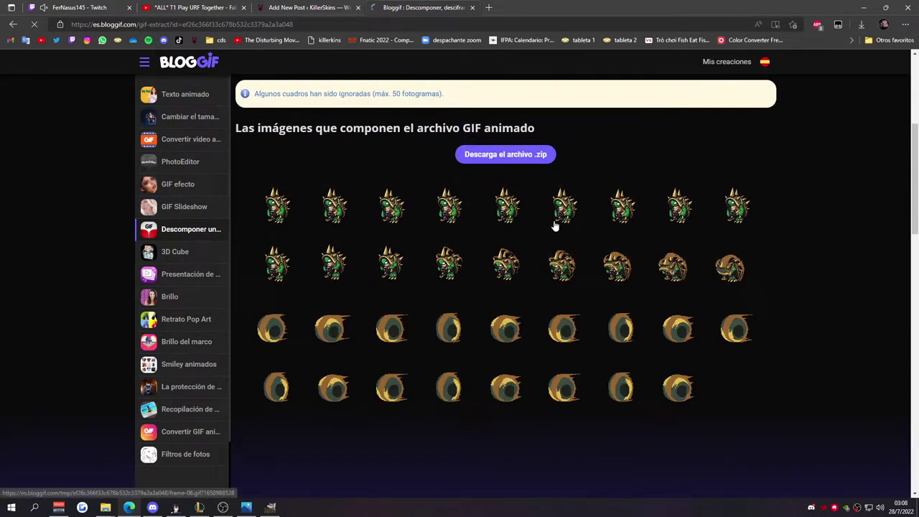
pyautogui.scroll(-3, 556, 226)
pyautogui.scroll(3, 553, 227)
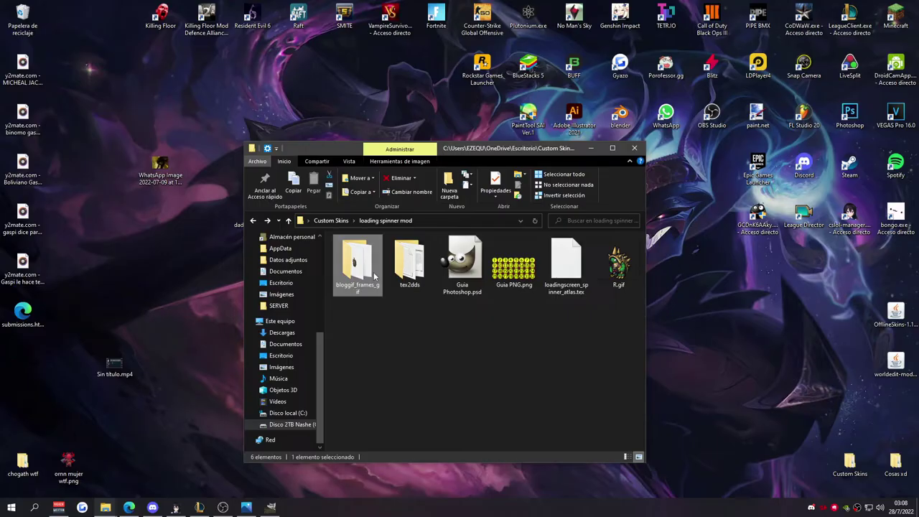
# - Inspect the extracted frames in the bloggif_frames_gif folder, return to the parent folder and open Guia Photoshop.psd in Photoshop
pyautogui.doubleClick(374, 276)
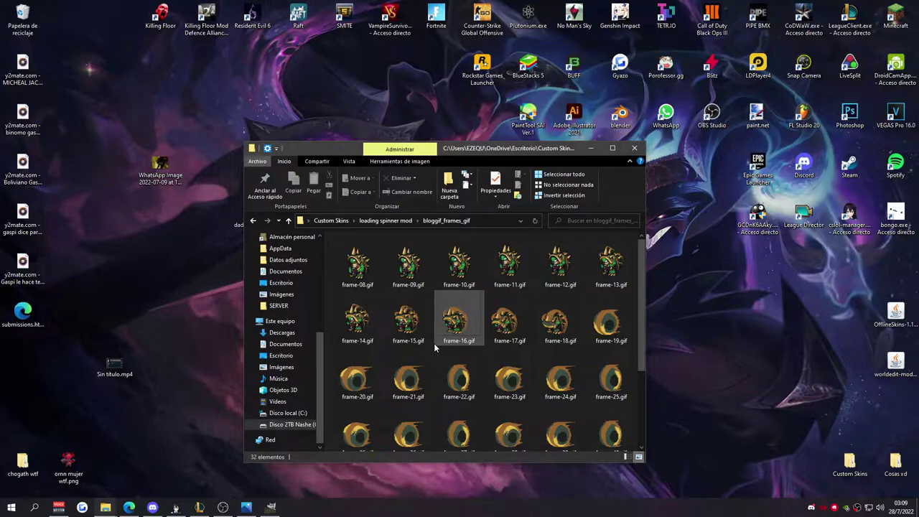
pyautogui.press('BackSpace')
pyautogui.press('Return')
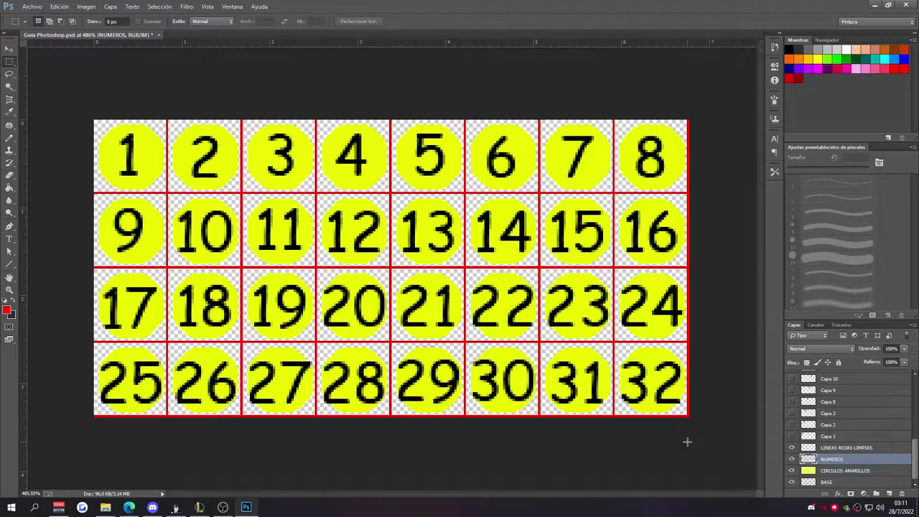
# - Switch to File Explorer to locate Guia PNG.png in the loading spinner mod folder, and return to Photoshop
pyautogui.moveTo(106, 507)
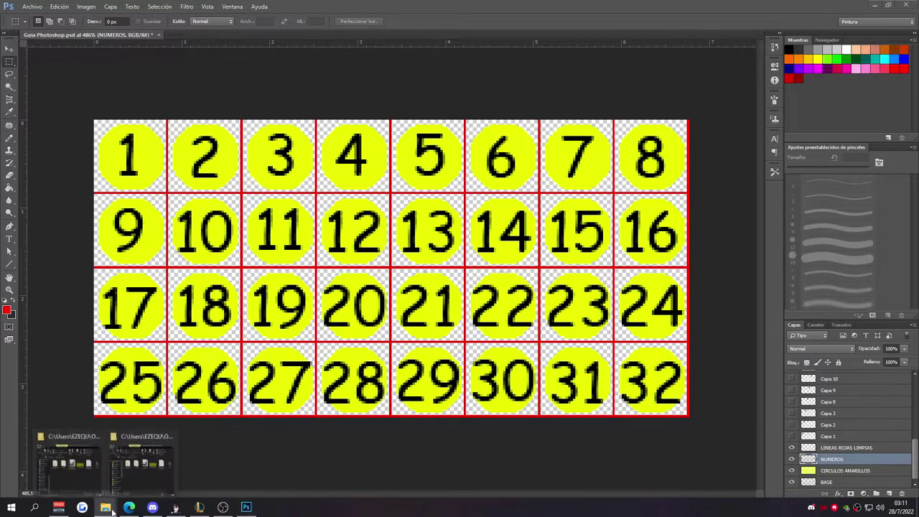
pyautogui.click(71, 460)
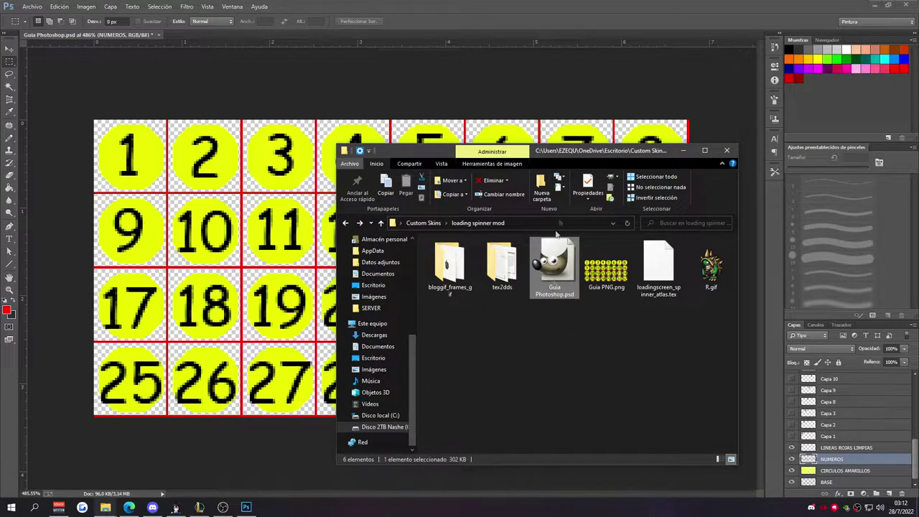
pyautogui.click(607, 276)
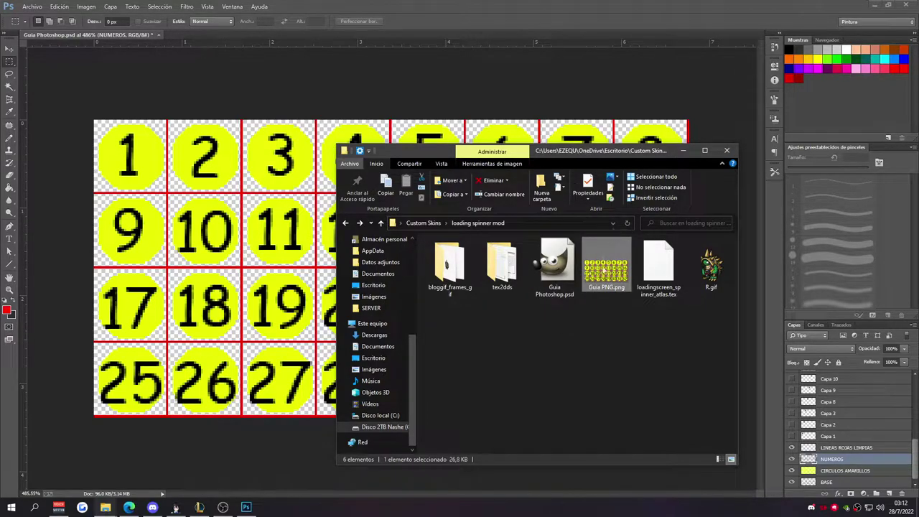
pyautogui.click(615, 10)
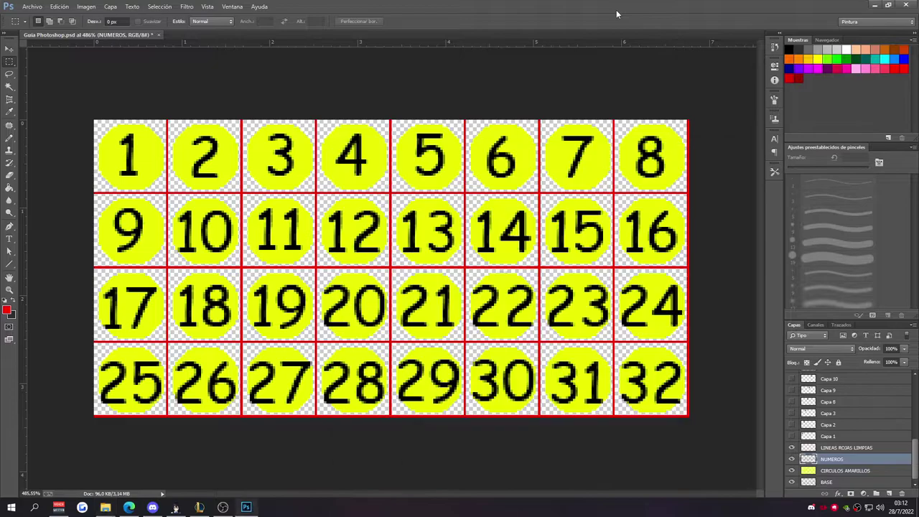
# - Hide the LINEAS ROJAS LIMPIAS, NUMEROS, CIRCULOS AMARILLOS and BASE layers and show them all again
pyautogui.click(791, 447)
pyautogui.click(791, 458)
pyautogui.click(791, 470)
pyautogui.click(791, 482)
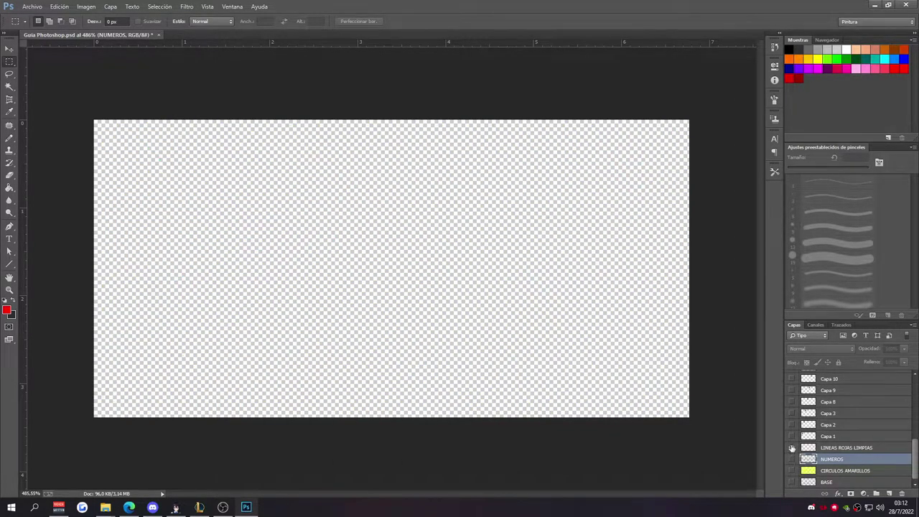
pyautogui.moveTo(790, 448); pyautogui.dragTo(790, 481)
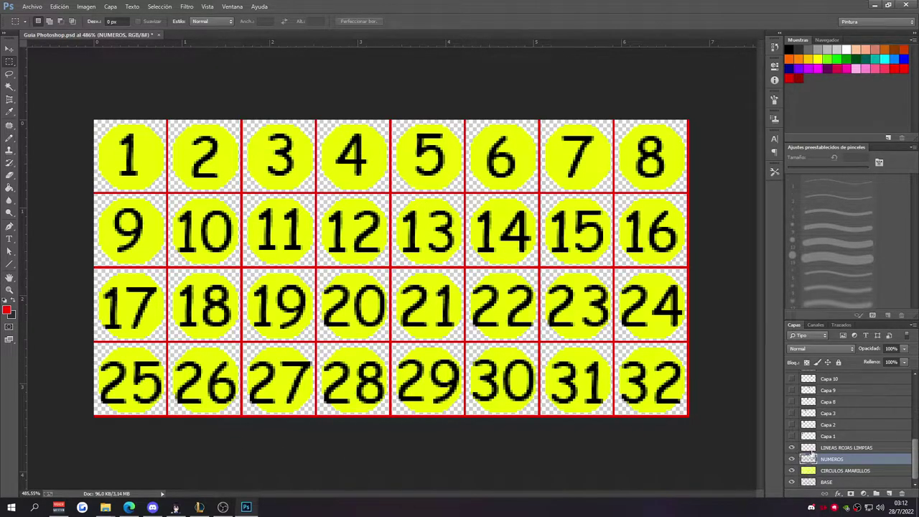
# - Isolate the BASE layer to examine the original spinner, and show the CIRCULOS AMARILLOS and NUMEROS layers again
pyautogui.moveTo(792, 447); pyautogui.dragTo(792, 472)
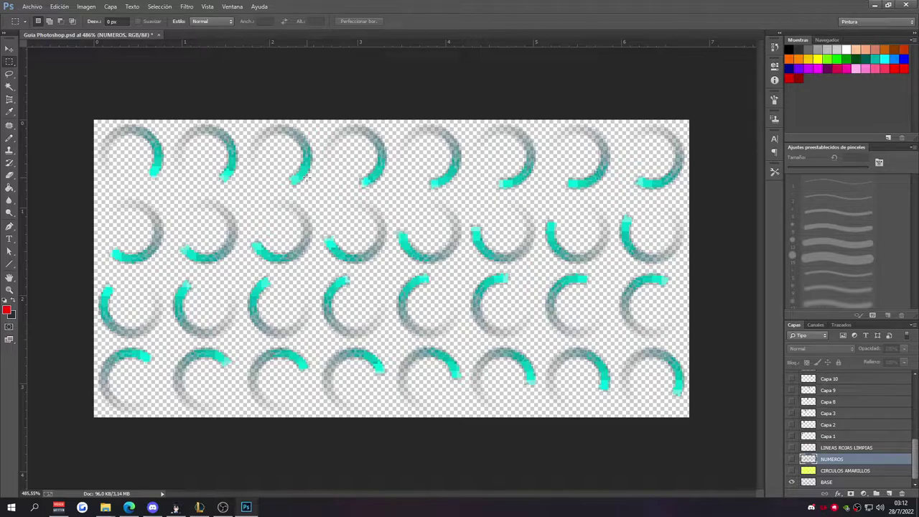
pyautogui.click(792, 470)
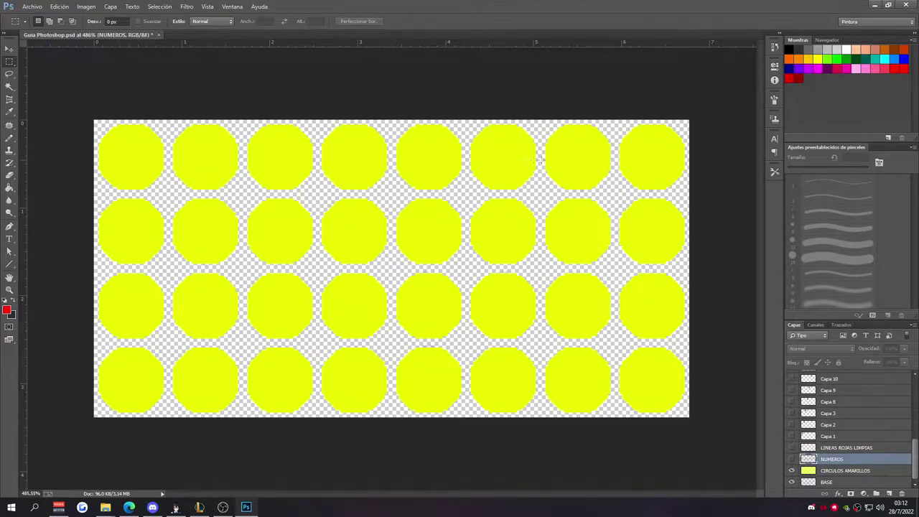
pyautogui.click(792, 458)
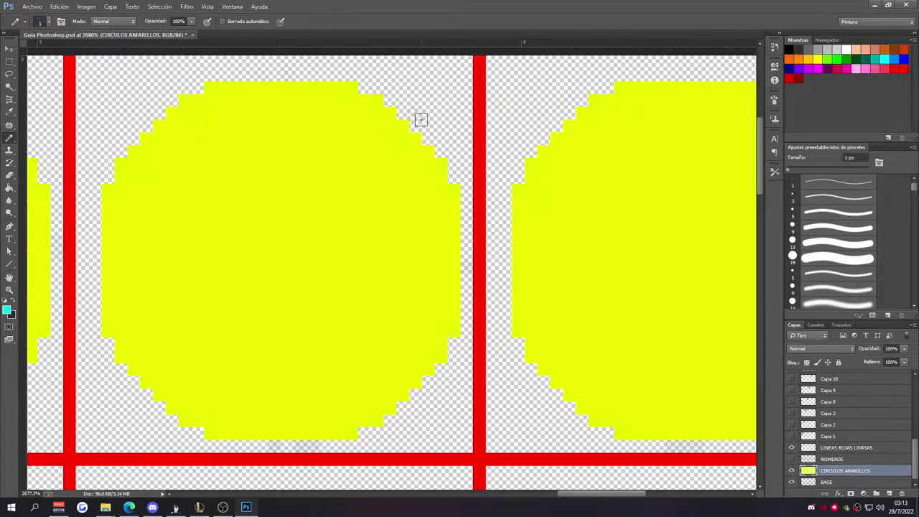
# - Paint a cyan example stroke on the CIRCULOS AMARILLOS layer, crossing the red line between two neighbouring circles
pyautogui.moveTo(428, 179)
pyautogui.mouseDown()
pyautogui.moveTo(440, 148)
pyautogui.moveTo(472, 136)
pyautogui.moveTo(523, 138)
pyautogui.mouseUp()
pyautogui.moveTo(450, 167)
pyautogui.mouseDown()
pyautogui.moveTo(433, 198)
pyautogui.moveTo(462, 169)
pyautogui.moveTo(515, 146)
pyautogui.moveTo(472, 148)
pyautogui.moveTo(441, 170)
pyautogui.mouseUp()
pyautogui.click(444, 169)
pyautogui.scroll(1, 527, 198)
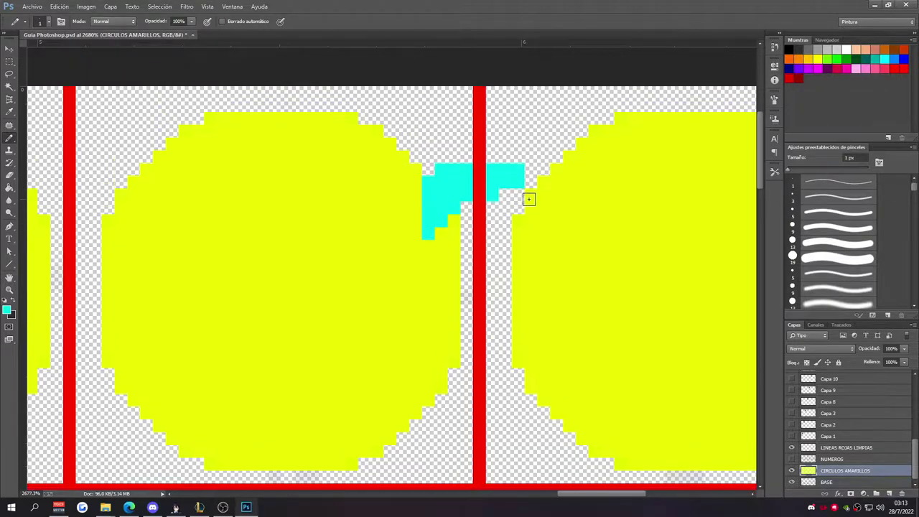
pyautogui.scroll(-1, 527, 198)
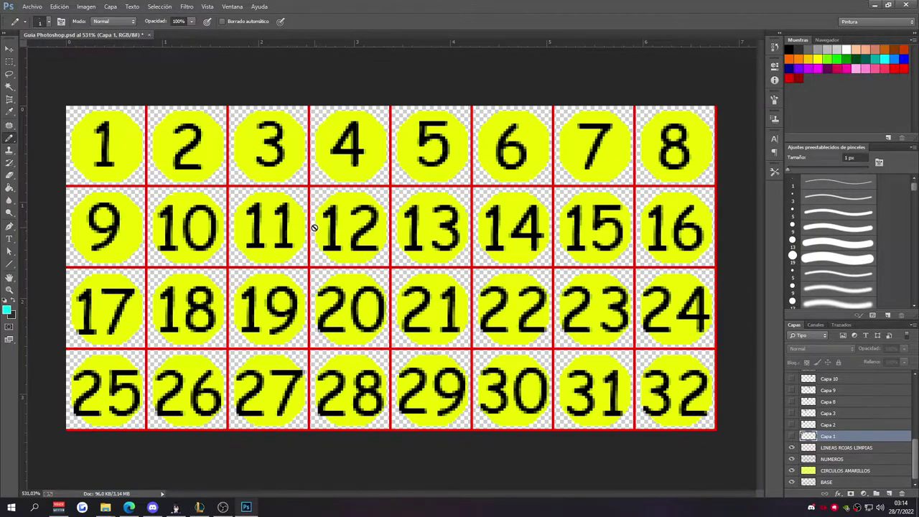
# - Open frame-08.gif, frame-09.gif and frame-10.gif from the bloggif_frames_gif folder in Photoshop
pyautogui.moveTo(116, 509)
pyautogui.click(141, 467)
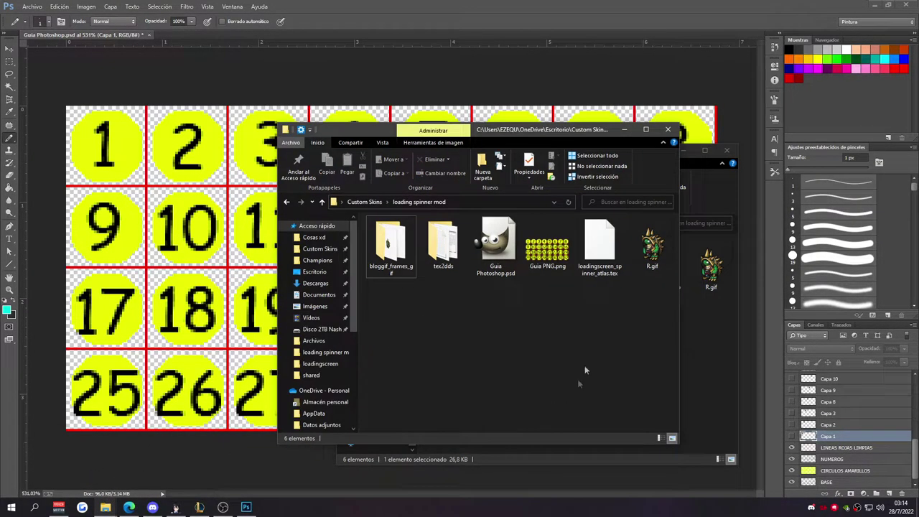
pyautogui.doubleClick(449, 265)
pyautogui.moveTo(560, 273); pyautogui.dragTo(561, 273)
pyautogui.moveTo(439, 263); pyautogui.dragTo(241, 42)
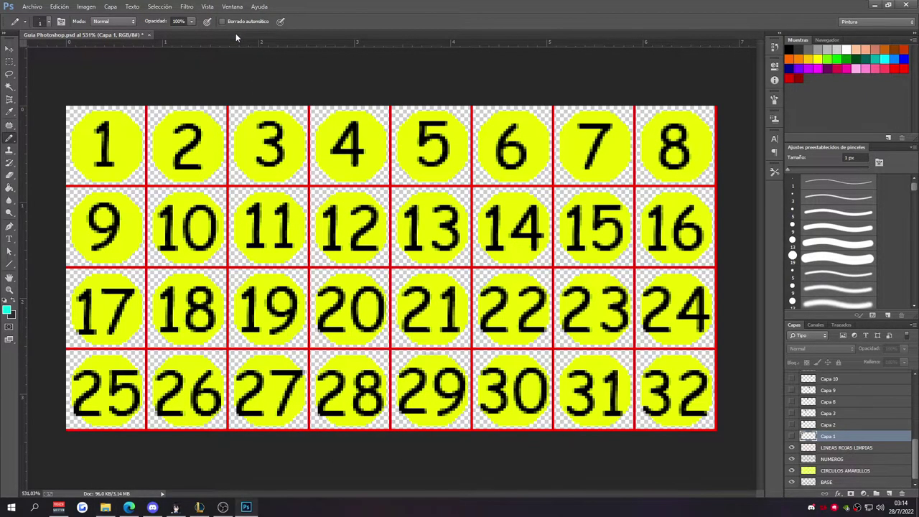
pyautogui.click(482, 234)
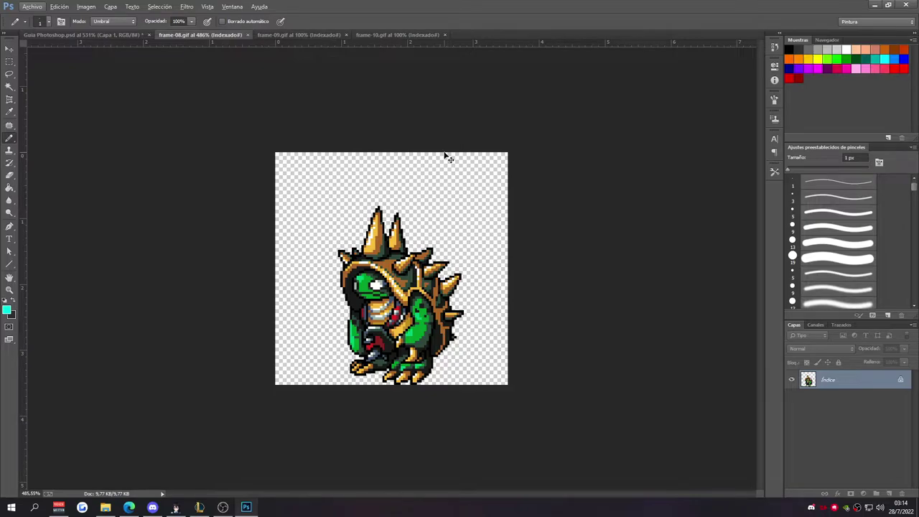
# - Paste the frame-08 sprite into Guia Photoshop.psd above Capa 1 and align it with the grid's upper-left corner
pyautogui.click(82, 34)
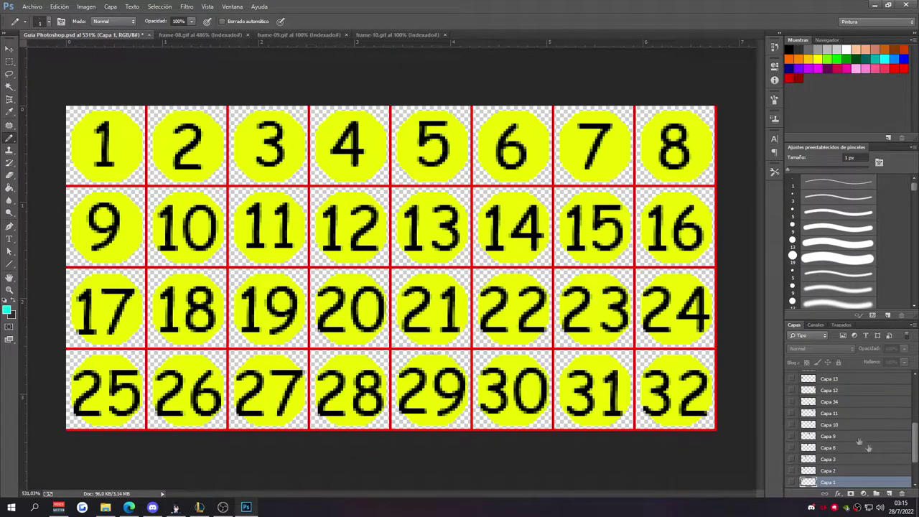
pyautogui.hotkey('ctrl', 'v')
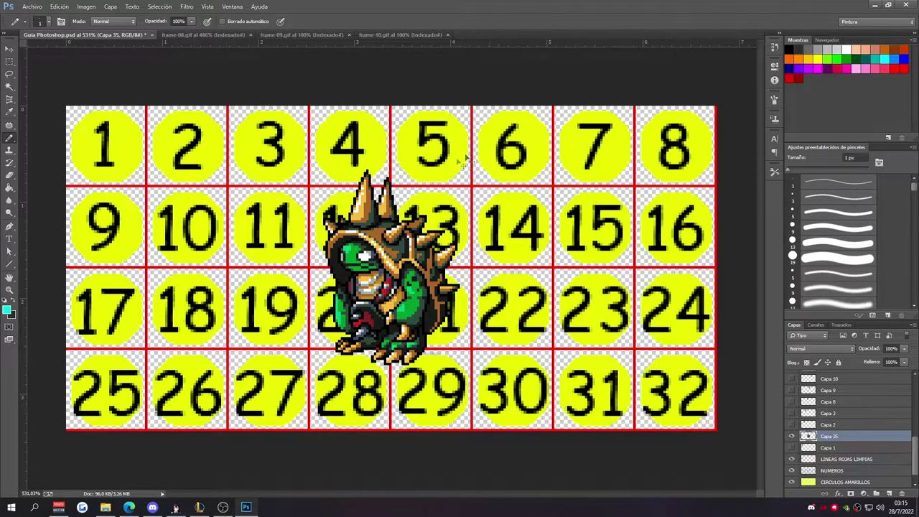
pyautogui.hotkey('ctrl', 't')
pyautogui.moveTo(412, 290); pyautogui.dragTo(153, 223)
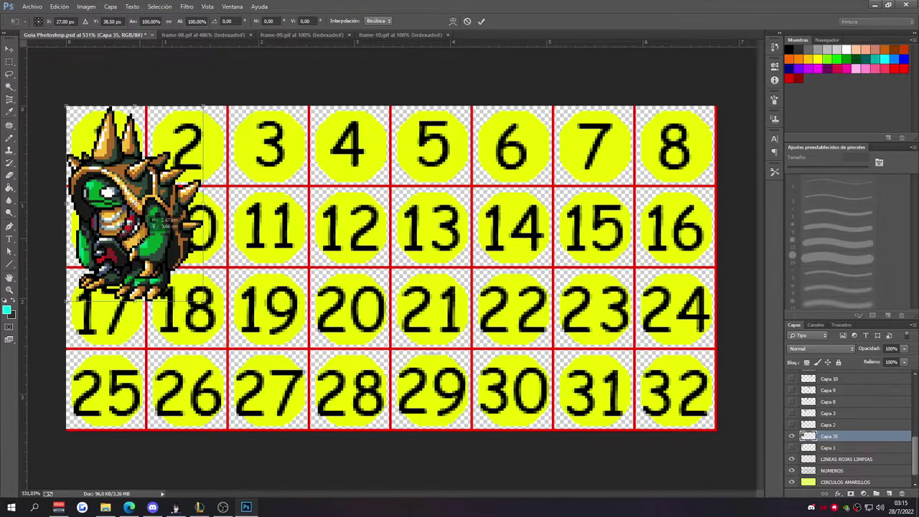
# - Scale the frame-08 sprite to about 40.7% width and 40.3% height, and place it inside cell 1 at X 15 px
pyautogui.scroll(3, 116, 146)
pyautogui.moveTo(316, 488); pyautogui.dragTo(208, 180)
pyautogui.scroll(3, 208, 180)
pyautogui.moveTo(257, 374); pyautogui.dragTo(289, 377)
pyautogui.moveTo(269, 347)
pyautogui.mouseDown()
pyautogui.moveTo(299, 347)
pyautogui.moveTo(287, 345)
pyautogui.mouseUp()
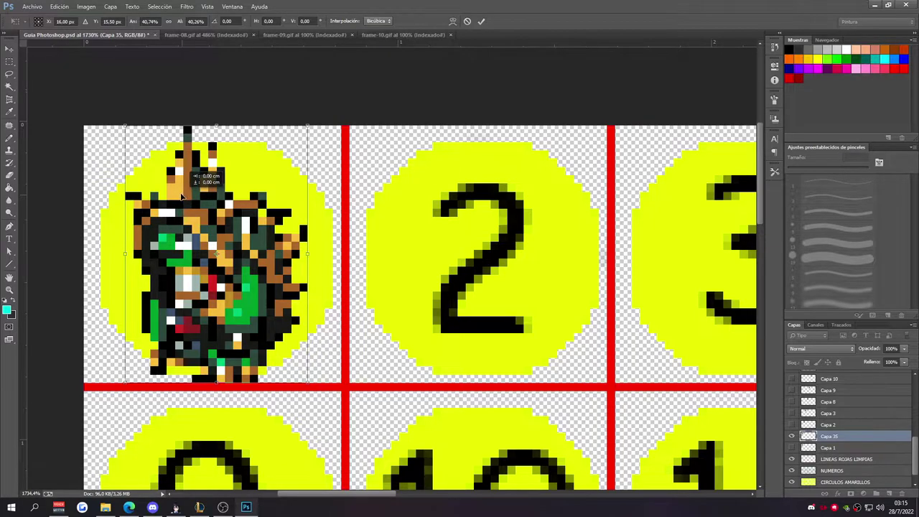
pyautogui.press('Left')
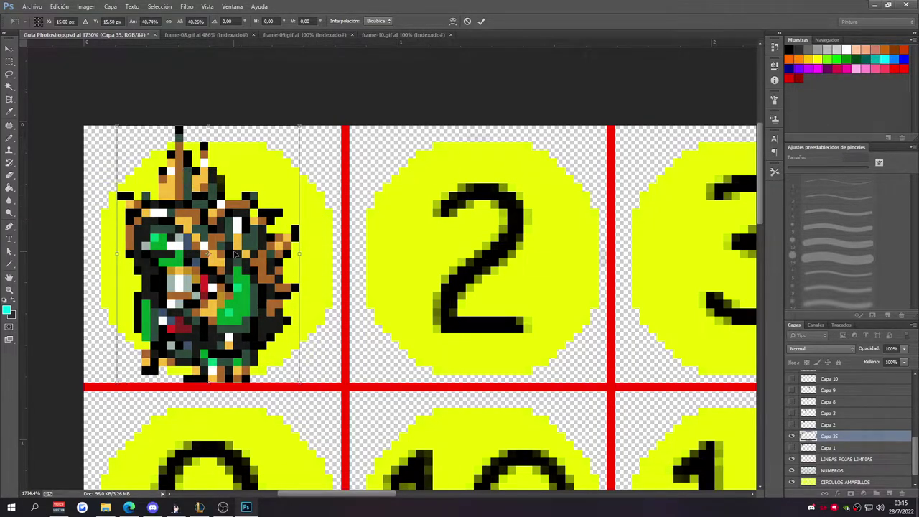
pyautogui.press('Return')
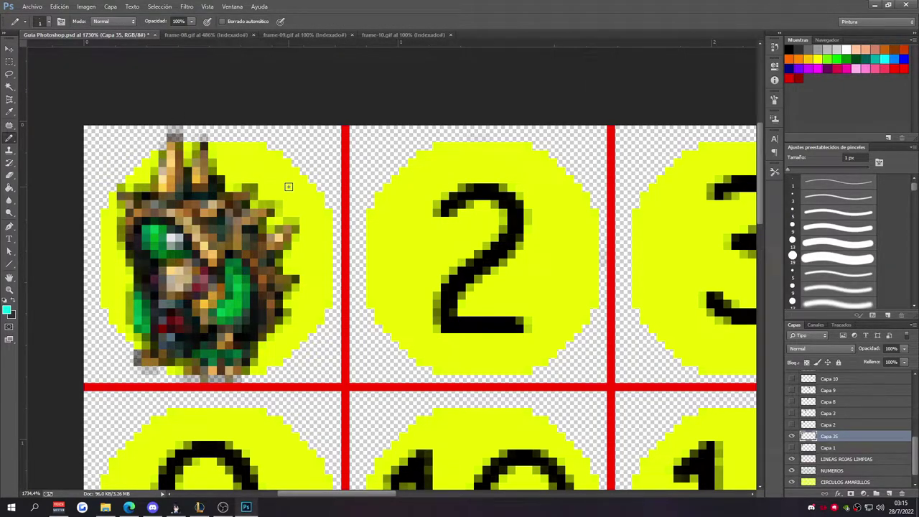
# - Copy the sprite from frame-09.gif and paste it into Guia Photoshop.psd as a new layer
pyautogui.click(304, 35)
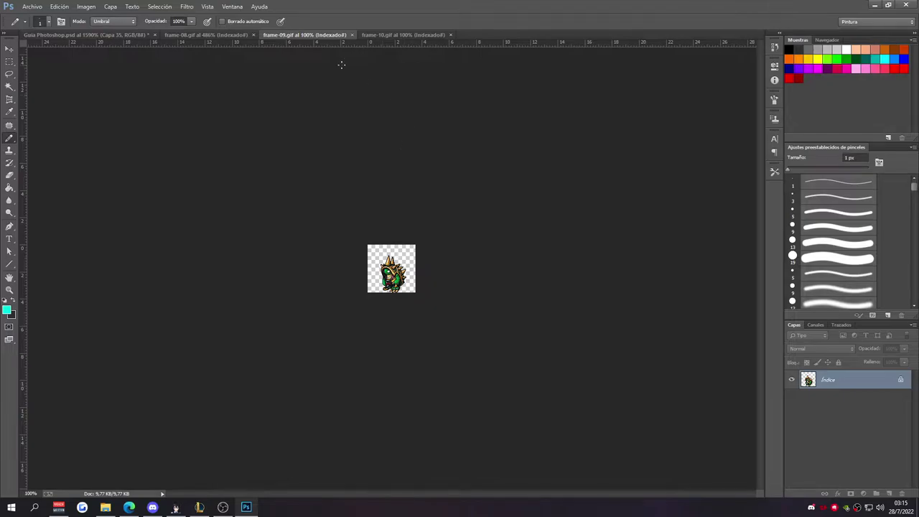
pyautogui.click(117, 35)
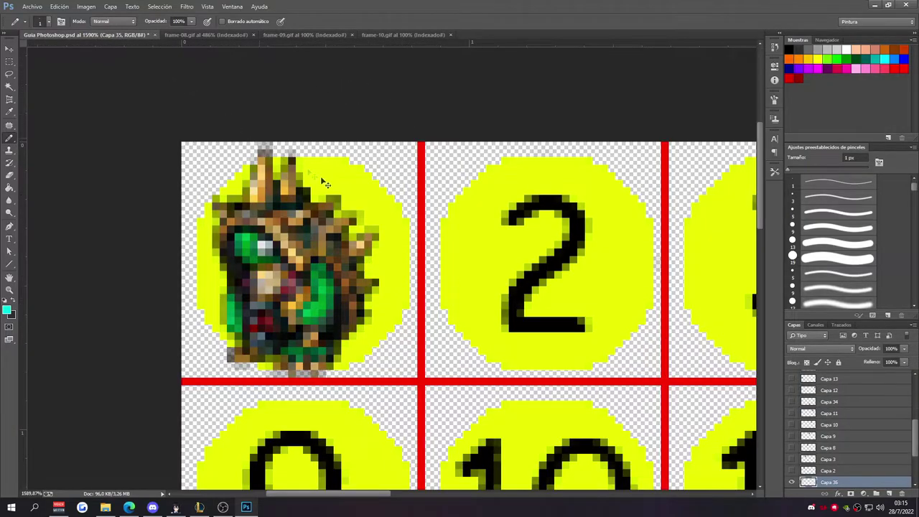
pyautogui.scroll(-3, 467, 275)
# - Scale the frame-09 sprite to about 40.7% width and 39.7% height, and place it inside cell 2 at X 47 px
pyautogui.hotkey('ctrl', 't')
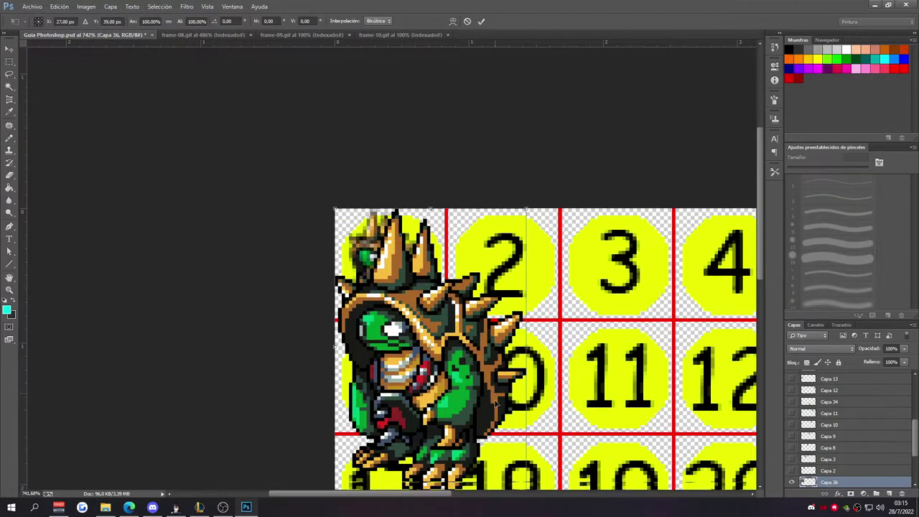
pyautogui.scroll(-1, 508, 421)
pyautogui.moveTo(525, 444); pyautogui.dragTo(412, 273)
pyautogui.scroll(2, 411, 248)
pyautogui.scroll(2, 404, 252)
pyautogui.scroll(-2, 404, 251)
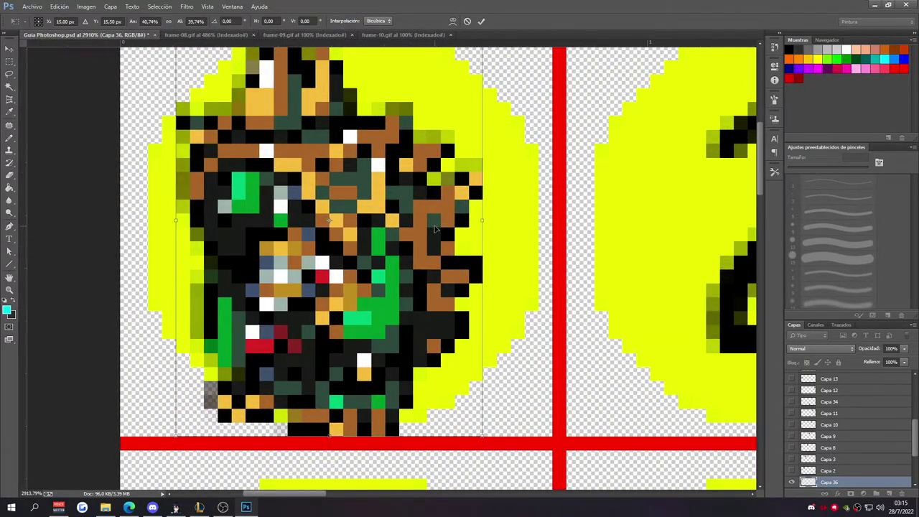
pyautogui.scroll(1, 404, 251)
pyautogui.hscroll(2, 404, 326)
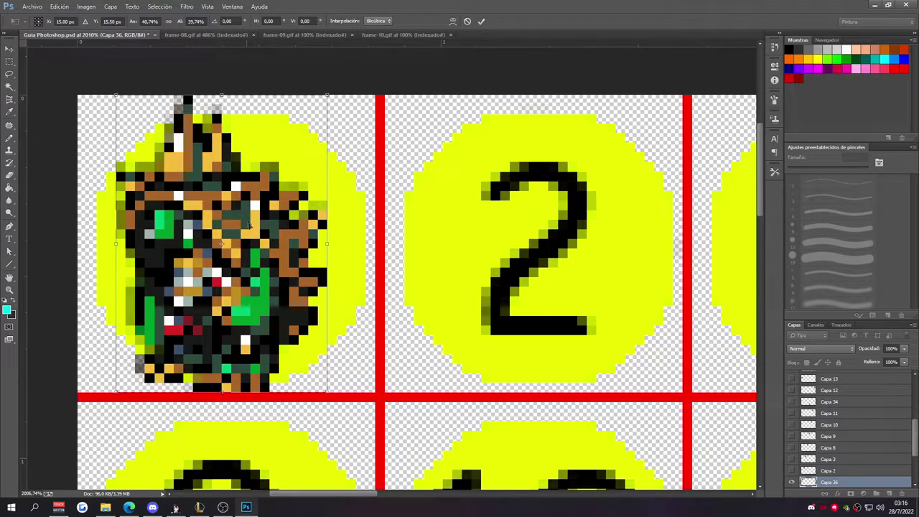
pyautogui.moveTo(238, 284); pyautogui.dragTo(550, 287)
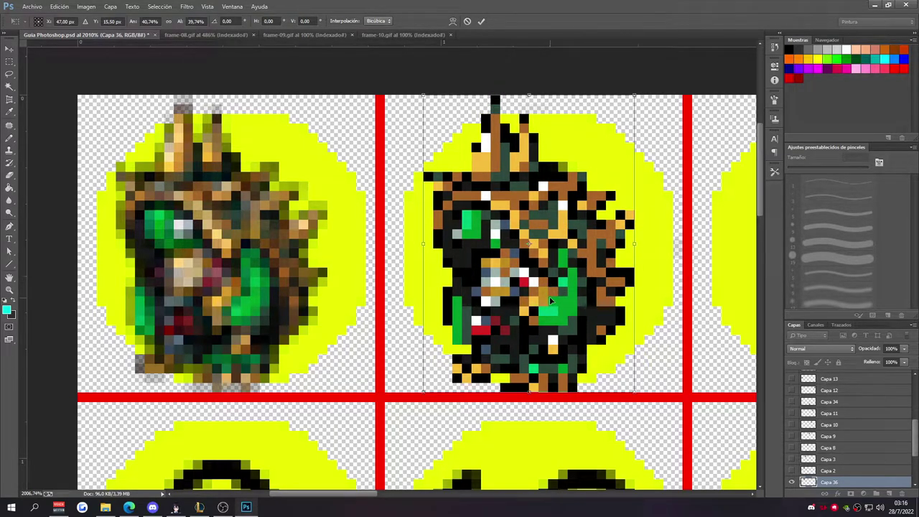
pyautogui.press('Return')
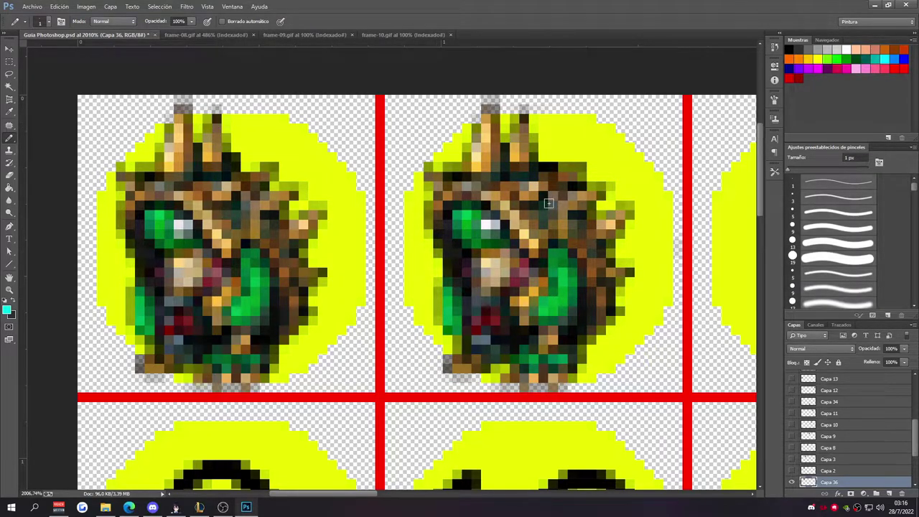
# - Paste the frame-10 sprite as a new layer and scale it to about 35.2% width and 35.9% height over cell 2
pyautogui.hotkey('ctrl', 'v')
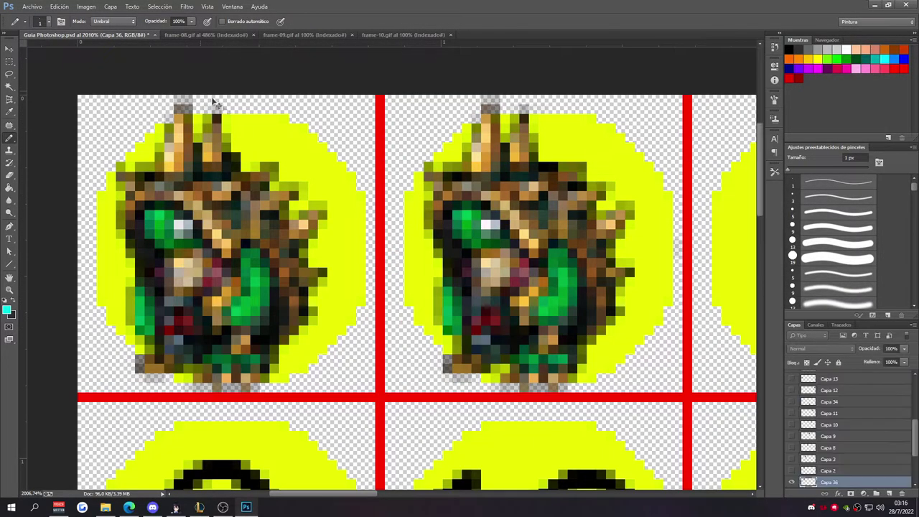
pyautogui.hotkey('ctrl', 't')
pyautogui.hotkey('ctrl', '0')
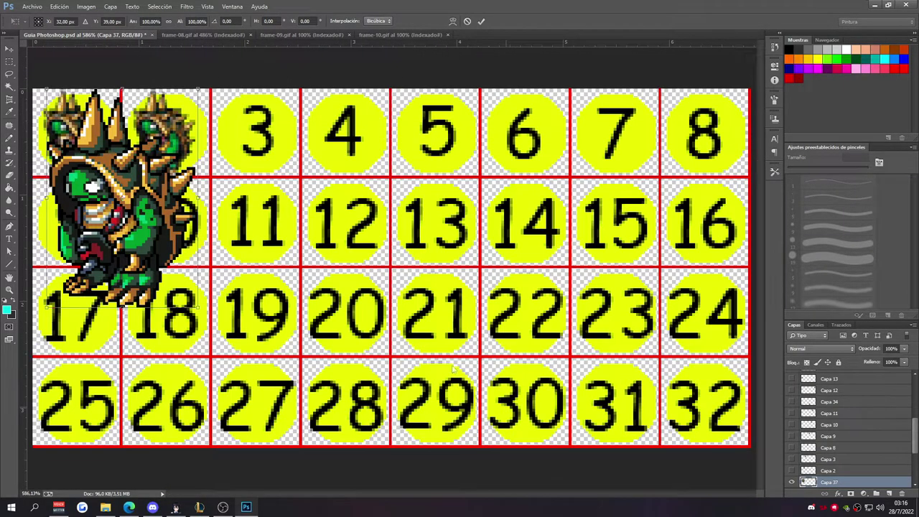
pyautogui.moveTo(198, 293); pyautogui.dragTo(90, 161)
pyautogui.moveTo(72, 129); pyautogui.dragTo(166, 130)
# - Match the pasted sprite to the one in cell 2 at about 36.9% width and 39.7% height, and move it into cell 3
pyautogui.scroll(4, 164, 125)
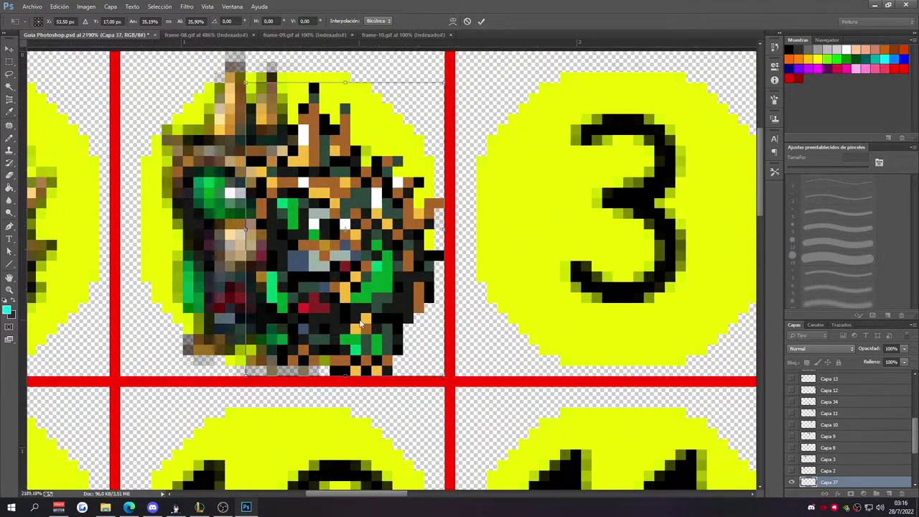
pyautogui.moveTo(361, 325); pyautogui.dragTo(314, 323)
pyautogui.scroll(1, 184, 115)
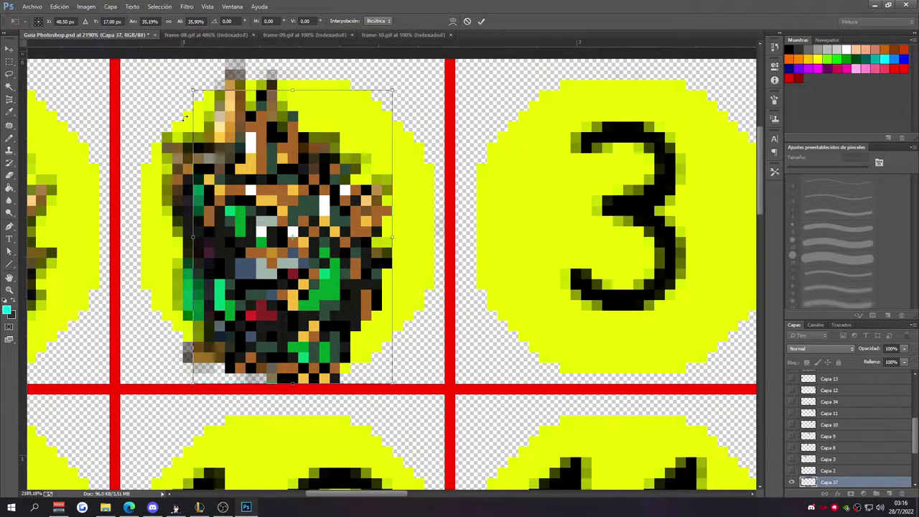
pyautogui.moveTo(199, 89); pyautogui.dragTo(160, 62)
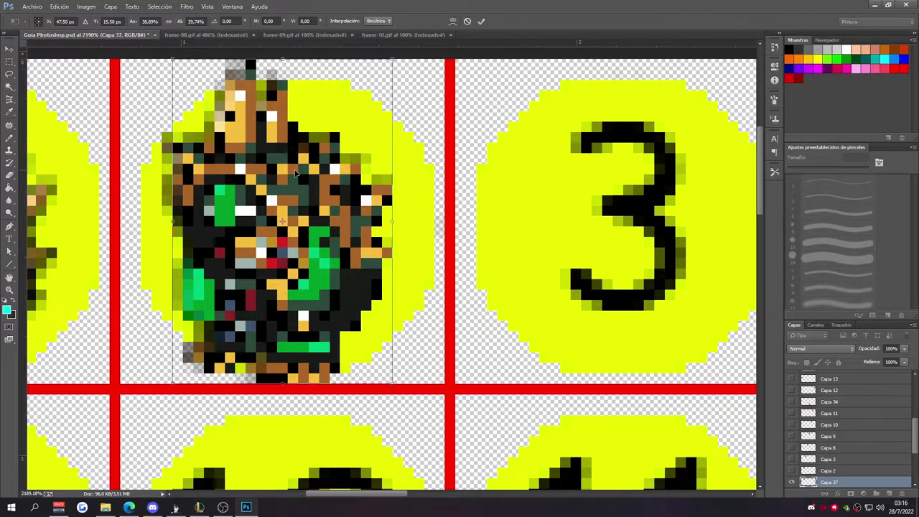
pyautogui.scroll(-1, 296, 174)
pyautogui.scroll(-1, 296, 174)
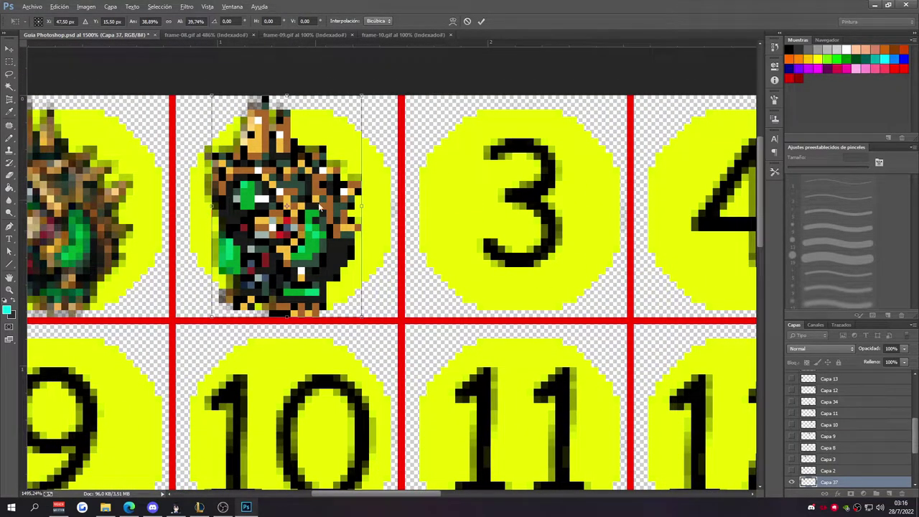
pyautogui.moveTo(312, 268); pyautogui.dragTo(540, 259)
pyautogui.press('b')
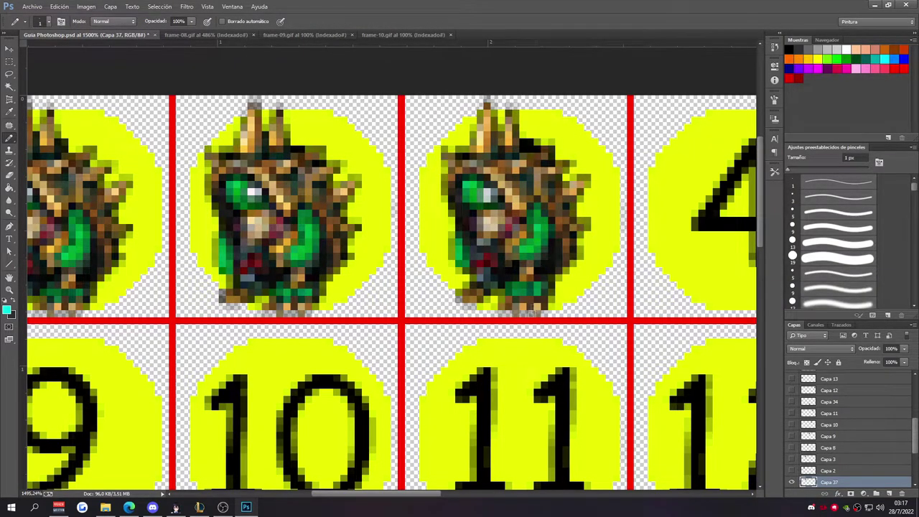
# - Hide the guide layers NUMEROS, CIRCULOS AMARILLOS, BASE and LINEAS ROJAS LIMPIAS, leaving the three sprite layers shown
pyautogui.scroll(-3, 274, 316)
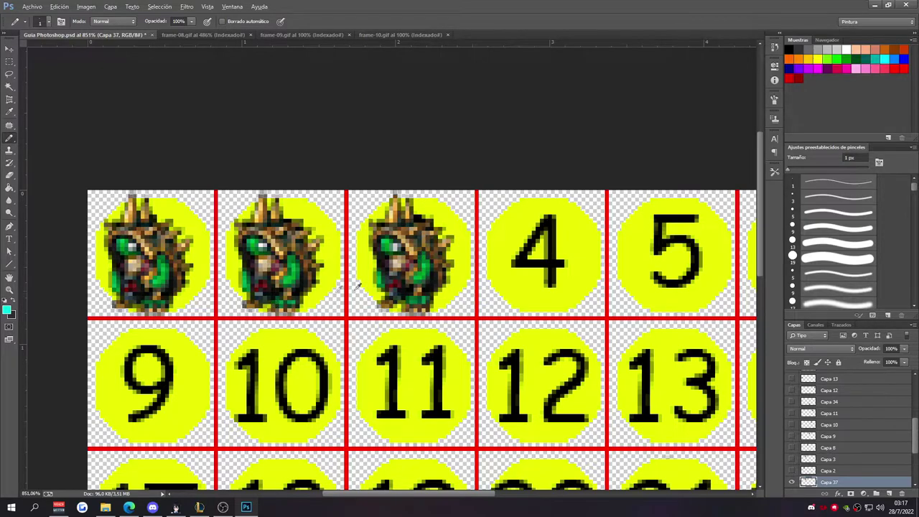
pyautogui.scroll(-3, 339, 289)
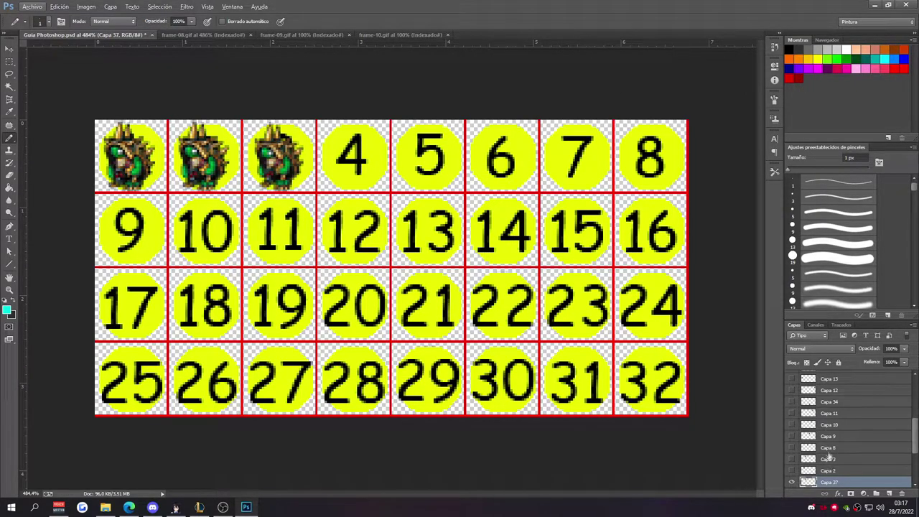
pyautogui.scroll(-3, 829, 460)
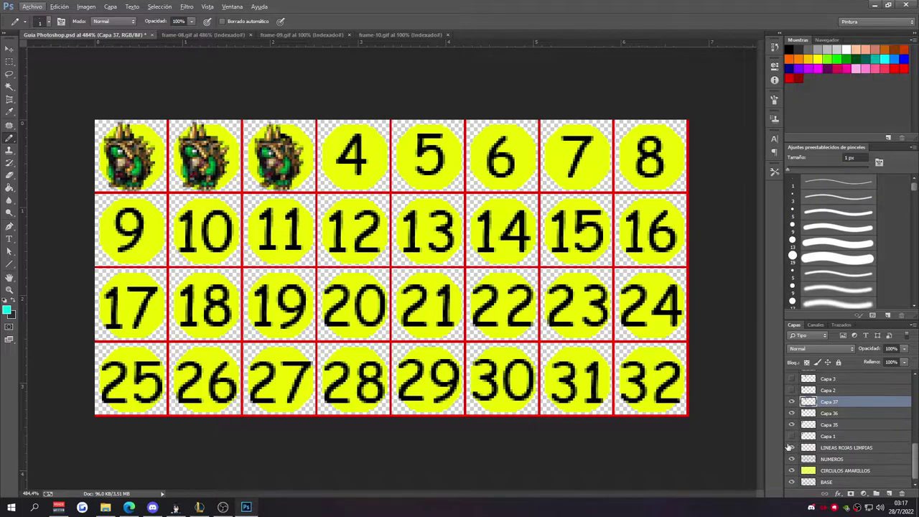
pyautogui.moveTo(791, 458); pyautogui.dragTo(792, 482)
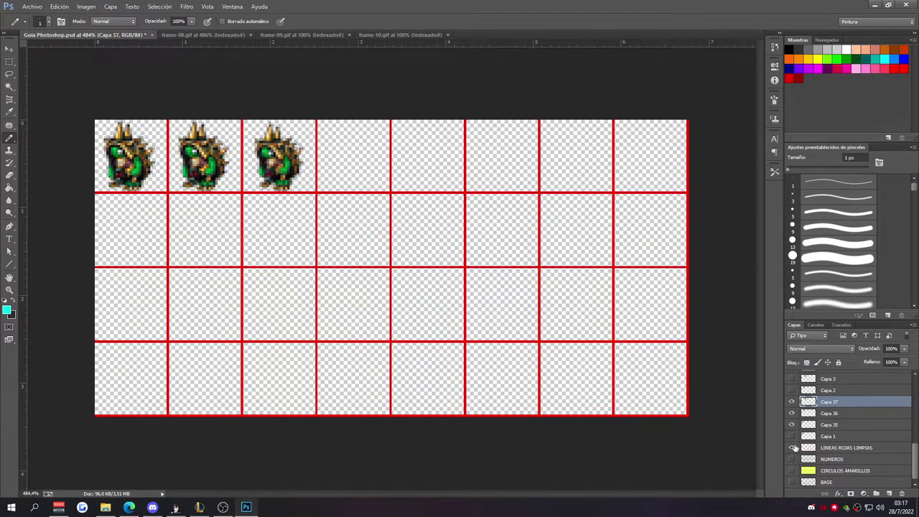
pyautogui.click(791, 447)
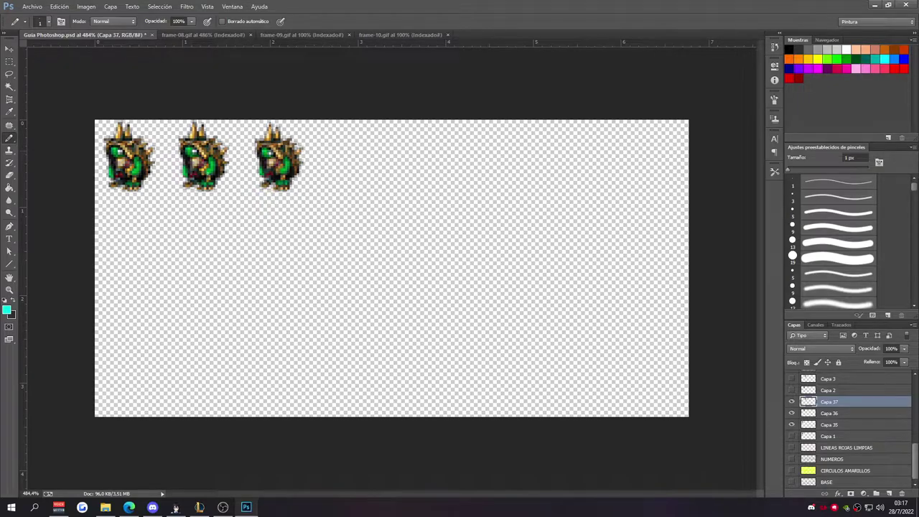
# - Save the sprite sheet as a PNG file named rammus 2.png in the loading spinner mod folder
pyautogui.click(33, 7)
pyautogui.click(82, 123)
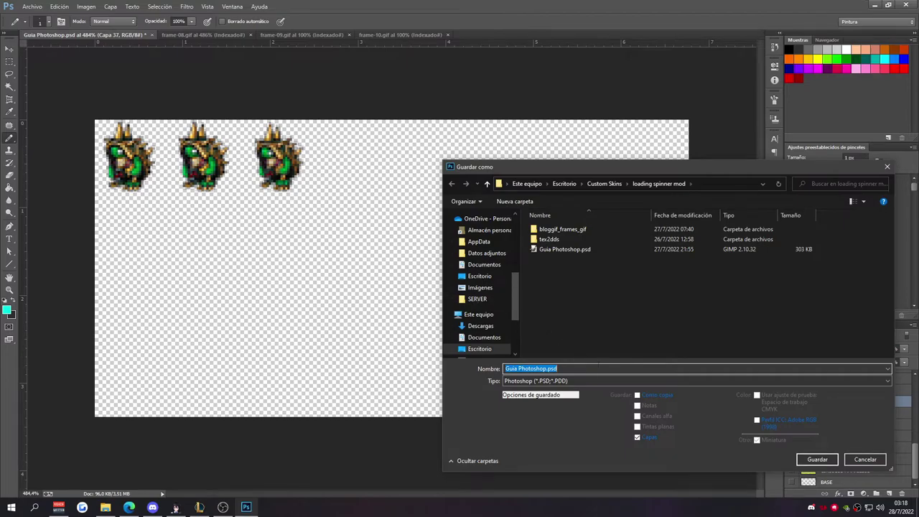
pyautogui.click(586, 380)
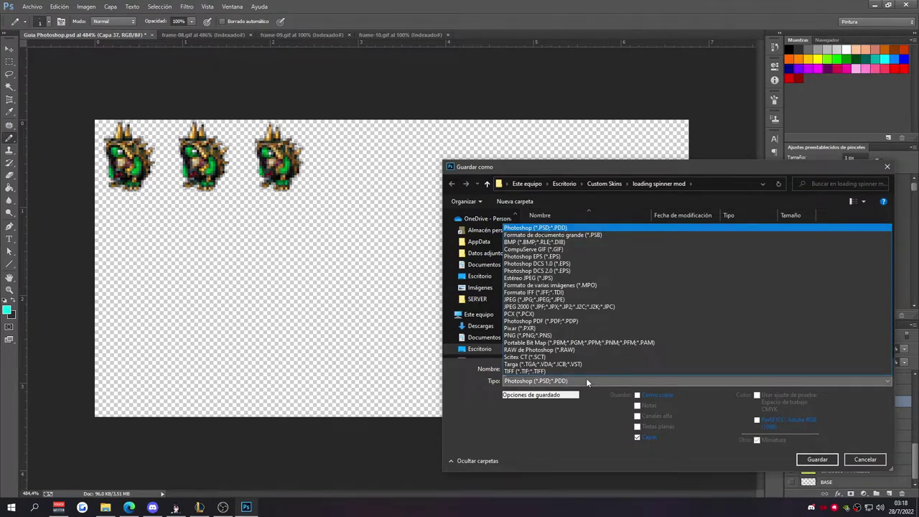
pyautogui.click(572, 335)
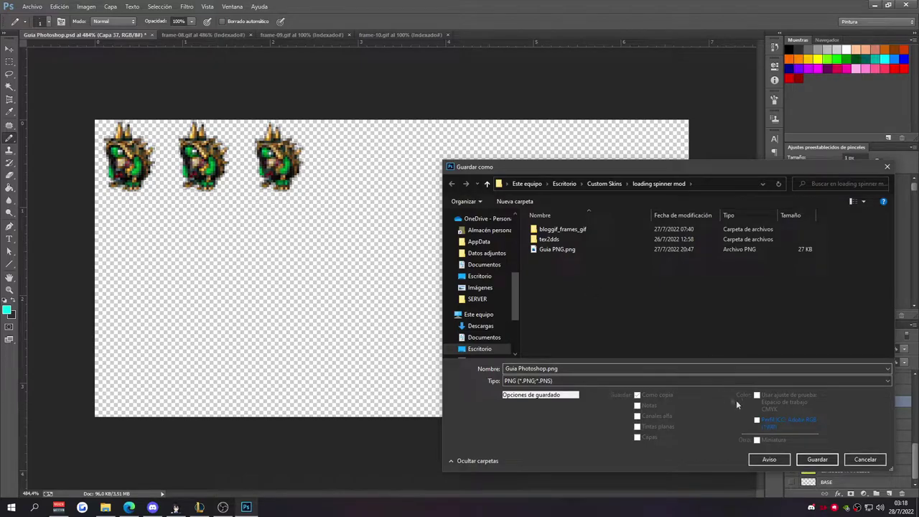
pyautogui.click(545, 368)
pyautogui.press('BackSpace')
pyautogui.press('BackSpace')
pyautogui.press('BackSpace')
pyautogui.press('BackSpace')
pyautogui.press('BackSpace')
pyautogui.press('BackSpace')
pyautogui.press('BackSpace')
pyautogui.press('BackSpace')
pyautogui.press('BackSpace')
pyautogui.press('BackSpace')
pyautogui.press('BackSpace')
pyautogui.press('BackSpace')
pyautogui.press('BackSpace')
pyautogui.press('BackSpace')
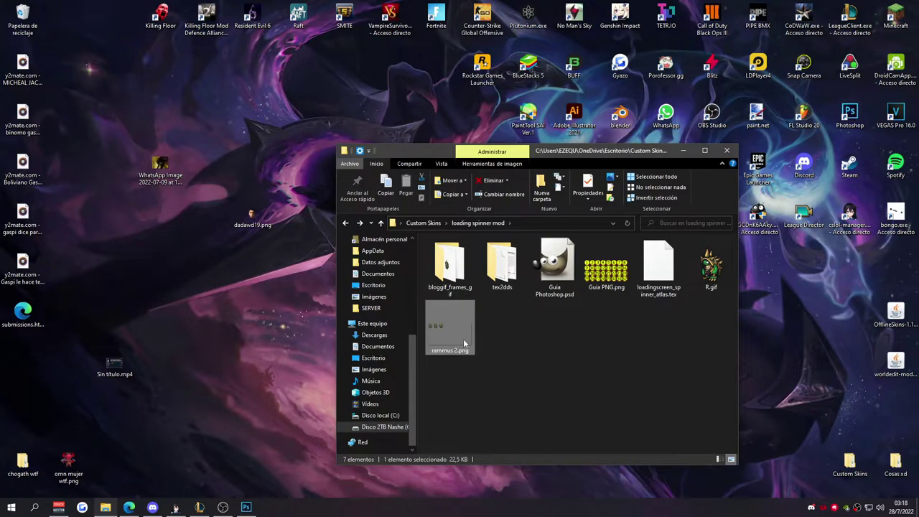
# - Switch to paint.net and open rammus 2.png from the loading spinner mod folder as its own image
pyautogui.moveTo(463, 343)
pyautogui.mouseDown()
pyautogui.moveTo(707, 269)
pyautogui.moveTo(757, 118)
pyautogui.mouseUp()
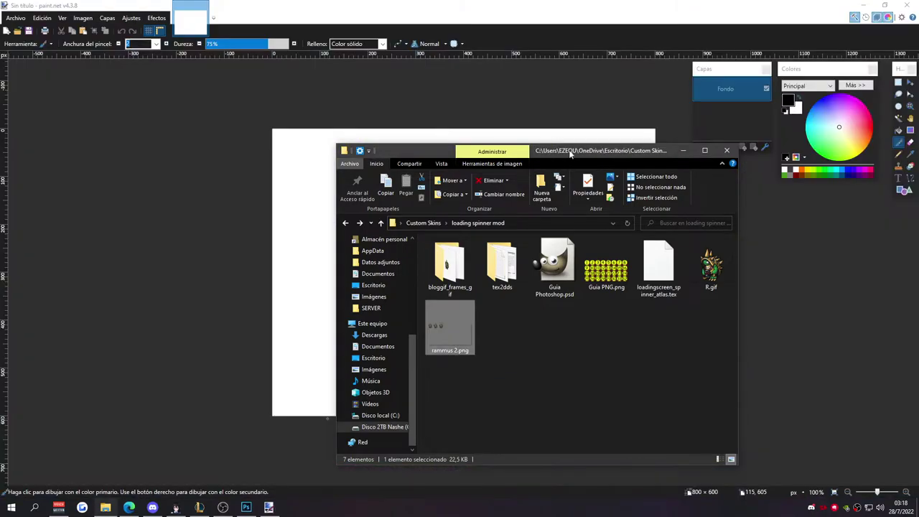
pyautogui.moveTo(402, 150); pyautogui.dragTo(502, 145)
pyautogui.moveTo(459, 183); pyautogui.dragTo(333, 20)
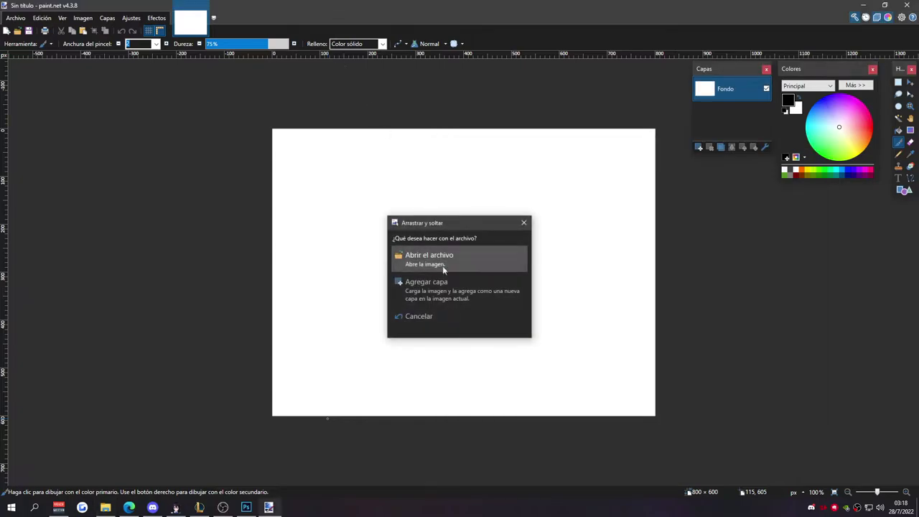
pyautogui.click(442, 265)
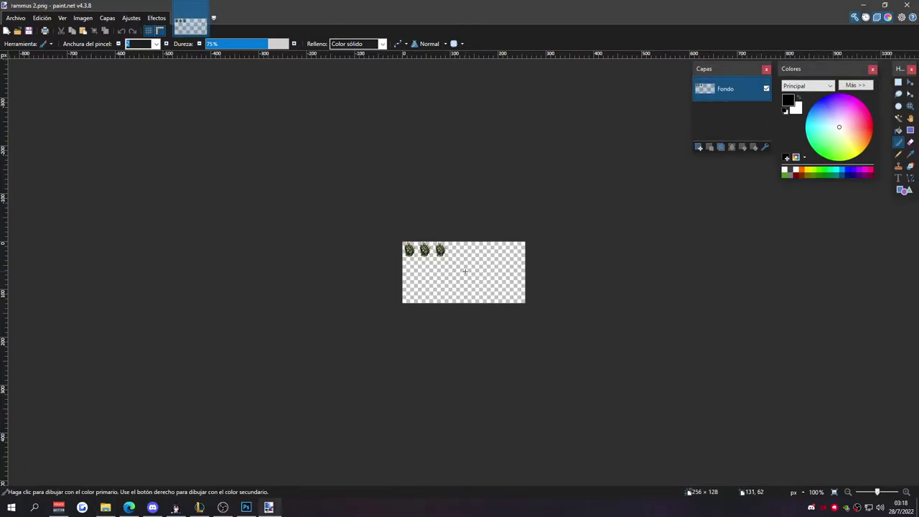
# - Save the image as rammus 2.dds in DirectDraw Surface format with BC1 (lineal, DXT1) compression
pyautogui.scroll(2, 459, 262)
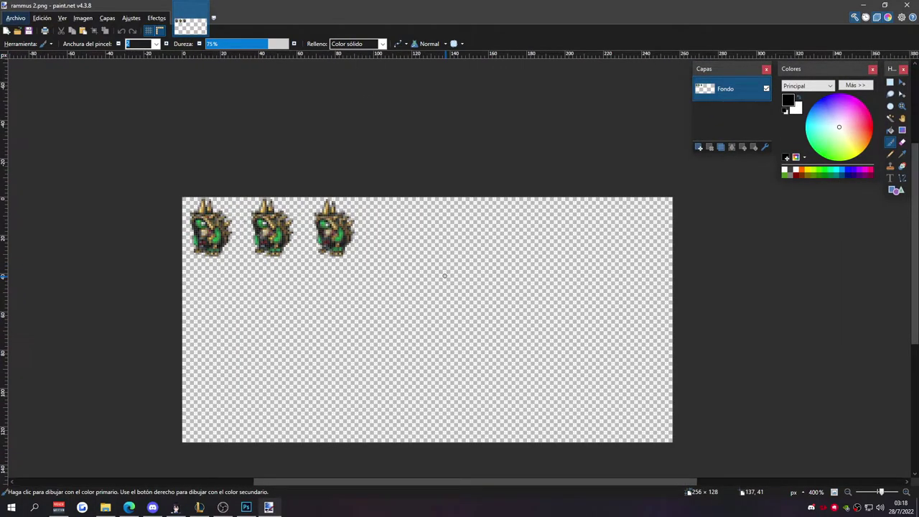
pyautogui.scroll(-1, 444, 275)
pyautogui.click(16, 18)
pyautogui.click(33, 92)
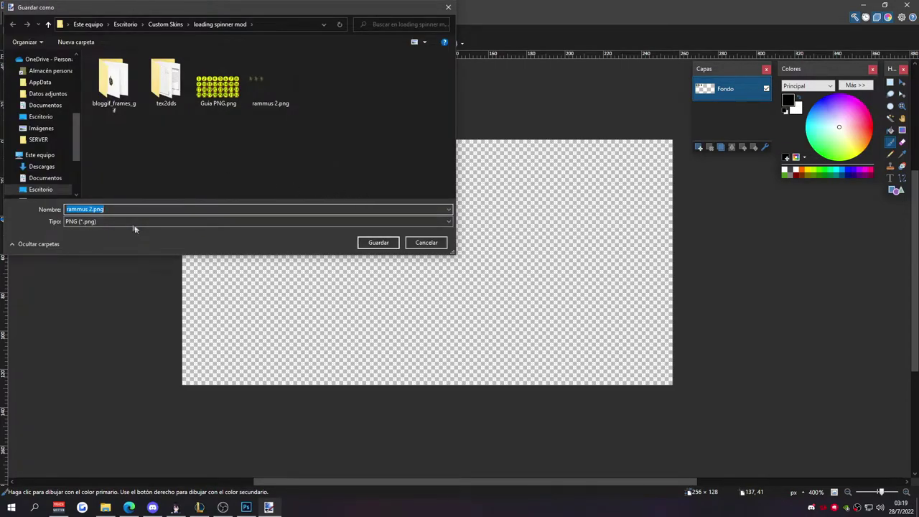
pyautogui.click(136, 222)
pyautogui.click(179, 281)
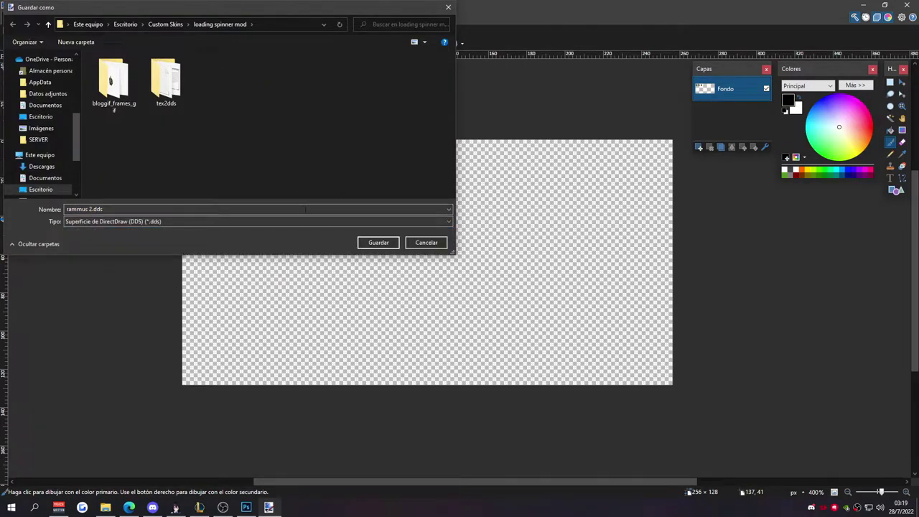
pyautogui.click(366, 244)
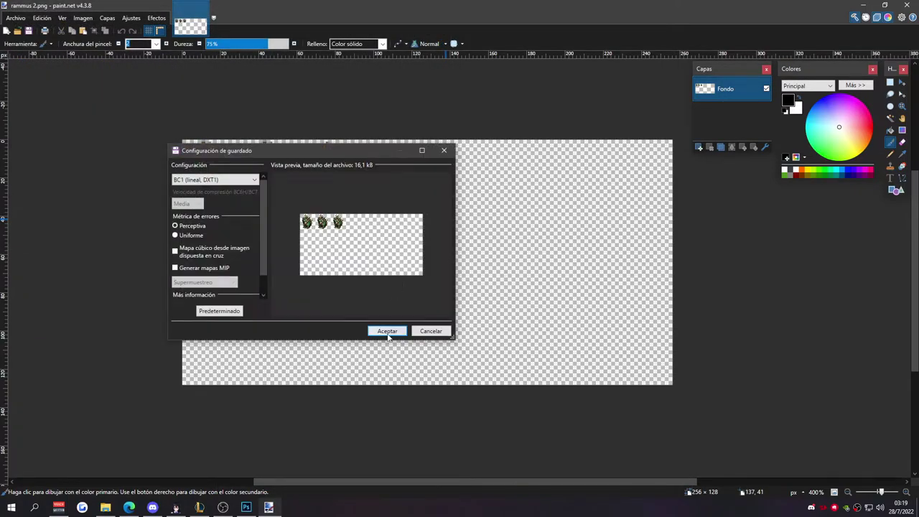
pyautogui.click(386, 330)
# - Delete rammus 2.png from the loading spinner mod folder in File Explorer, and close paint.net
pyautogui.click(105, 507)
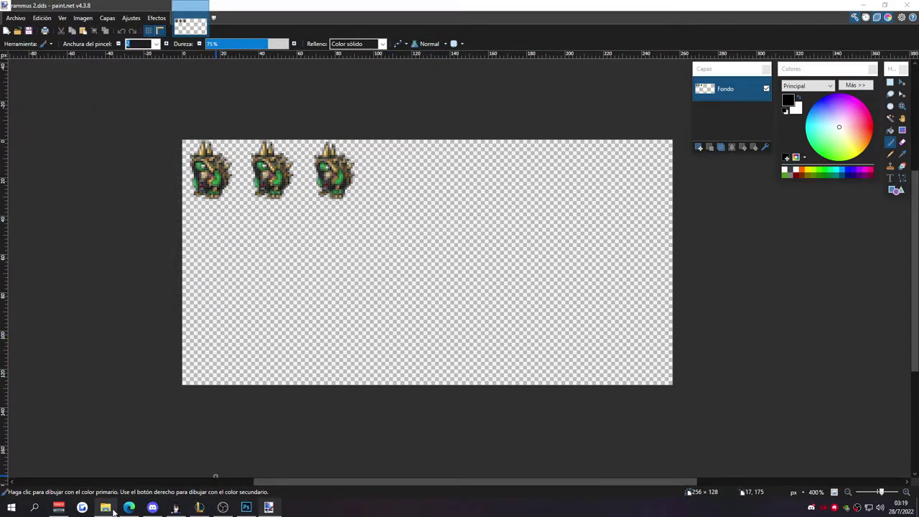
pyautogui.press('Delete')
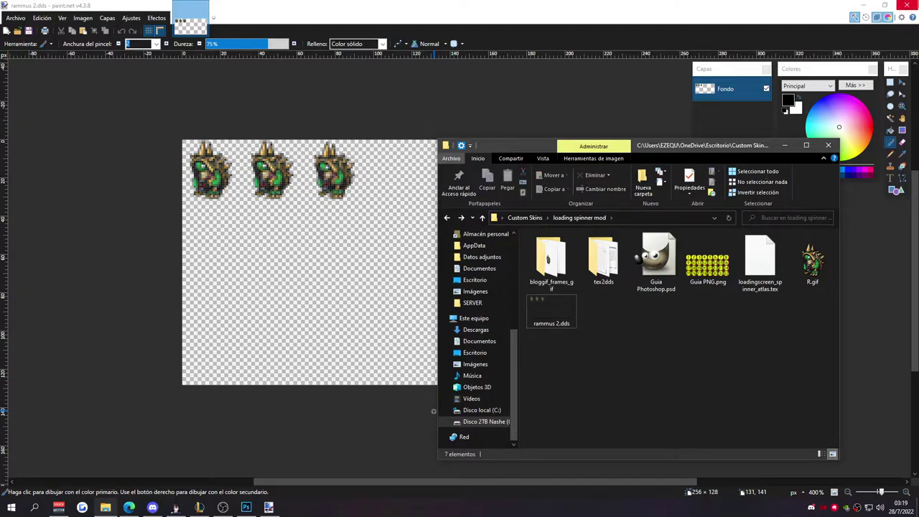
pyautogui.click(907, 5)
# - Move rammus 2.dds to the desktop, convert it to rammus 2.tex with tex2dds.exe, and place the result beside the DDS file
pyautogui.doubleClick(603, 258)
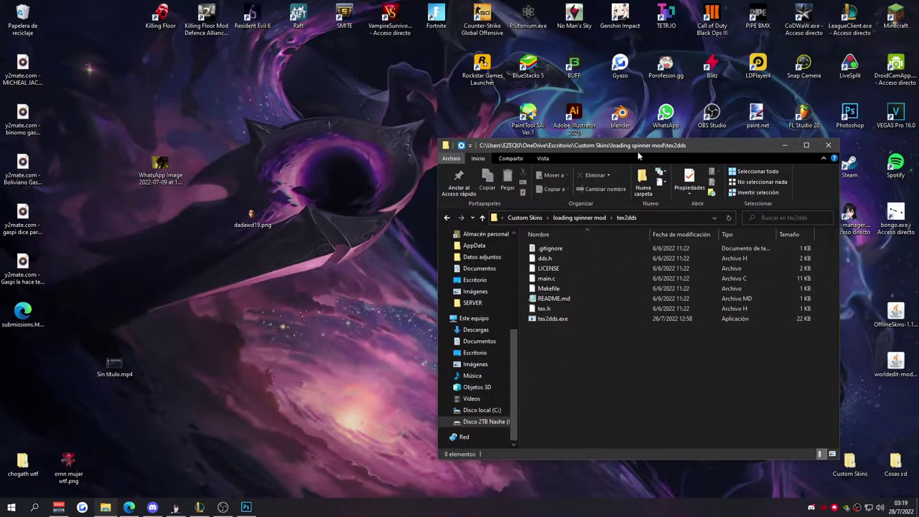
pyautogui.moveTo(632, 152); pyautogui.dragTo(474, 150)
pyautogui.press('BackSpace')
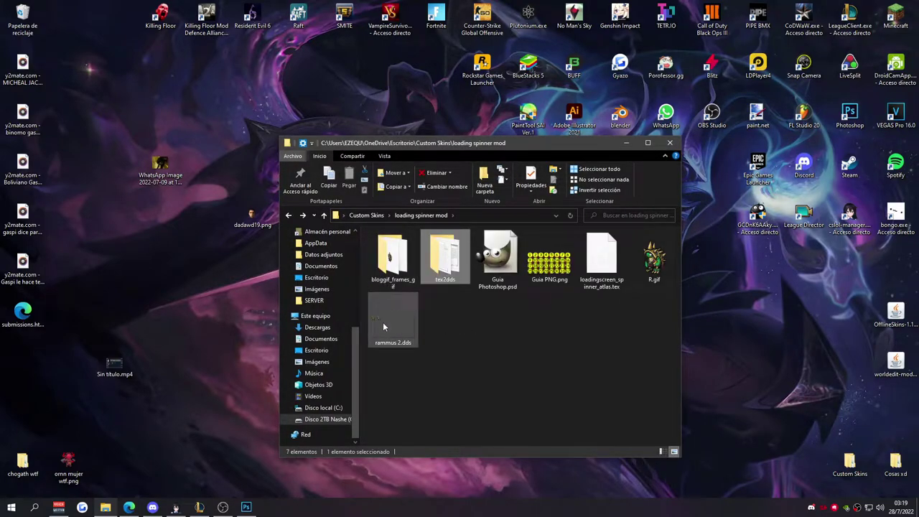
pyautogui.click(583, 320)
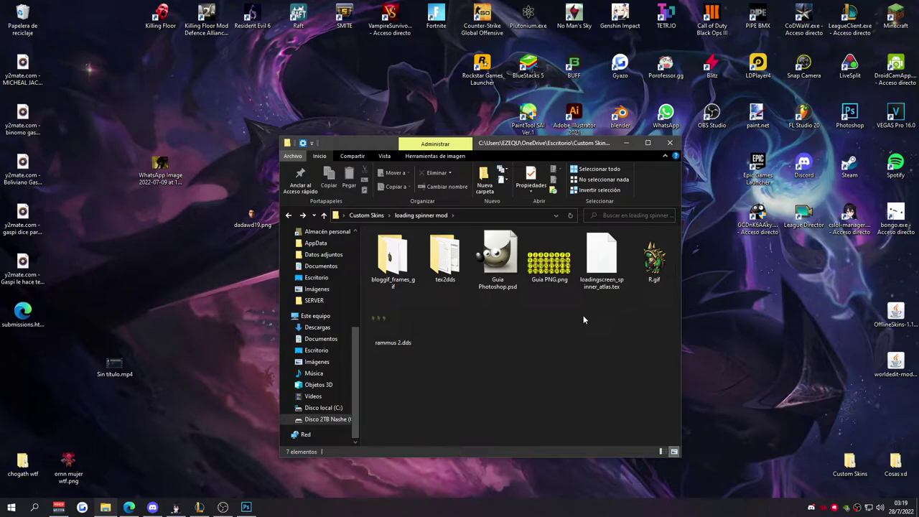
pyautogui.moveTo(393, 330); pyautogui.dragTo(417, 324)
pyautogui.doubleClick(443, 282)
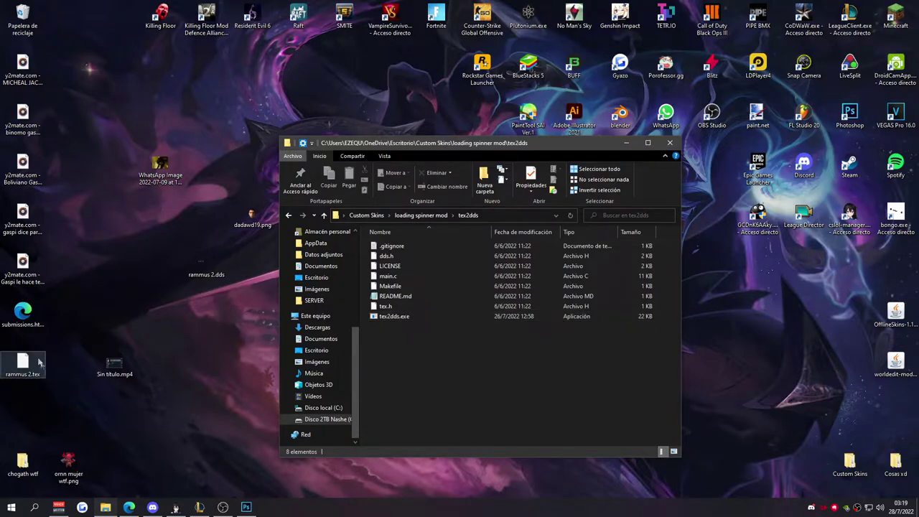
pyautogui.moveTo(22, 363); pyautogui.dragTo(161, 267)
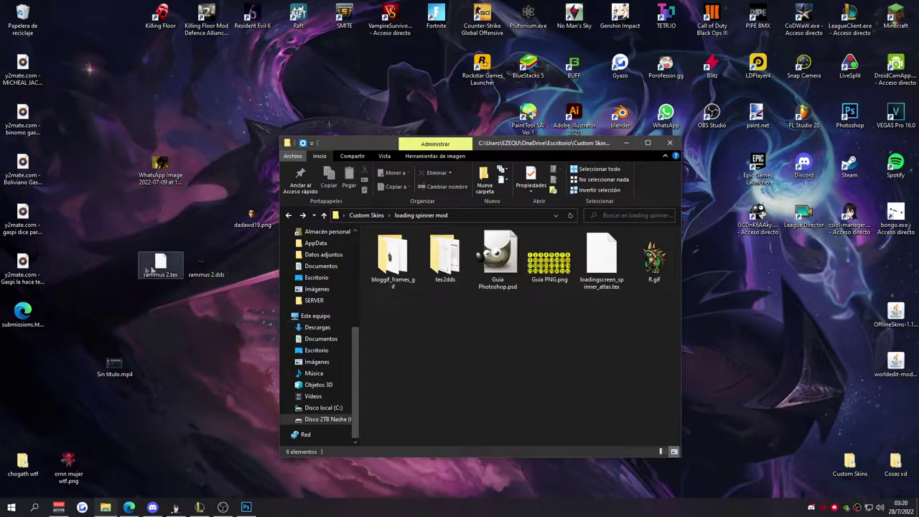
# - Rename rammus 2.tex on the desktop to loadingscreen_spinner_atlas.tex, copying the name from the original atlas file
pyautogui.click(594, 248)
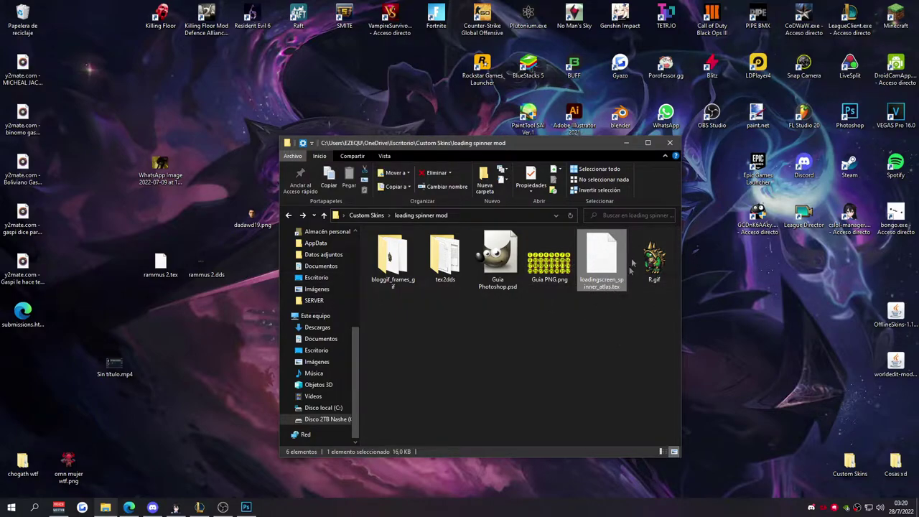
pyautogui.rightClick(607, 260)
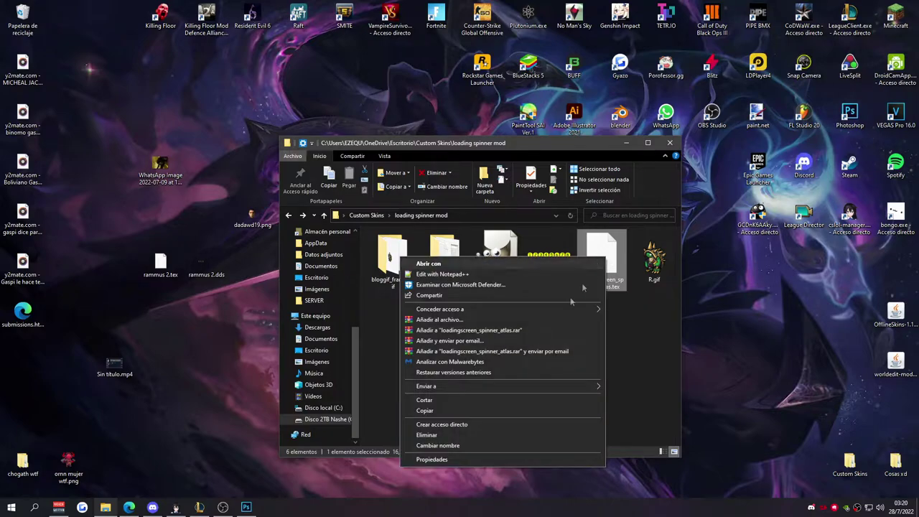
pyautogui.click(475, 443)
pyautogui.hotkey('ctrl', 'c')
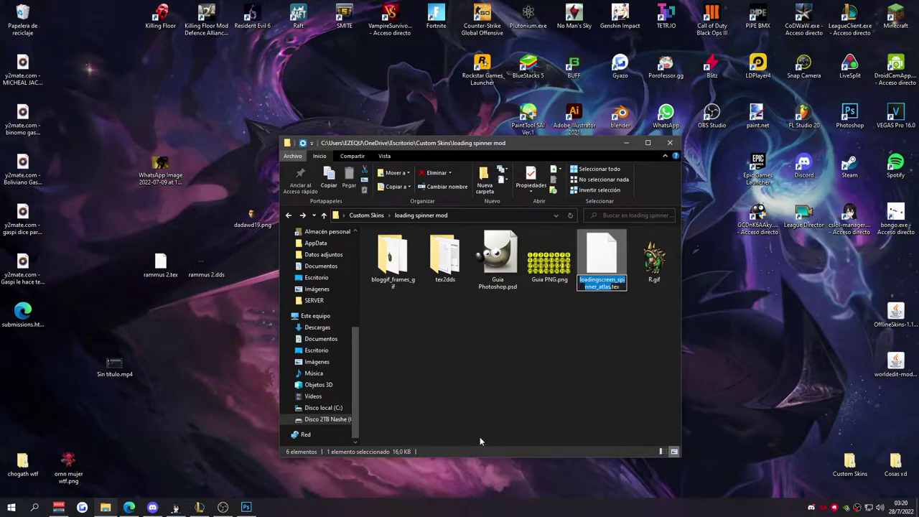
pyautogui.click(477, 397)
pyautogui.click(159, 266)
pyautogui.rightClick(158, 265)
pyautogui.click(84, 449)
pyautogui.hotkey('ctrl', 'v')
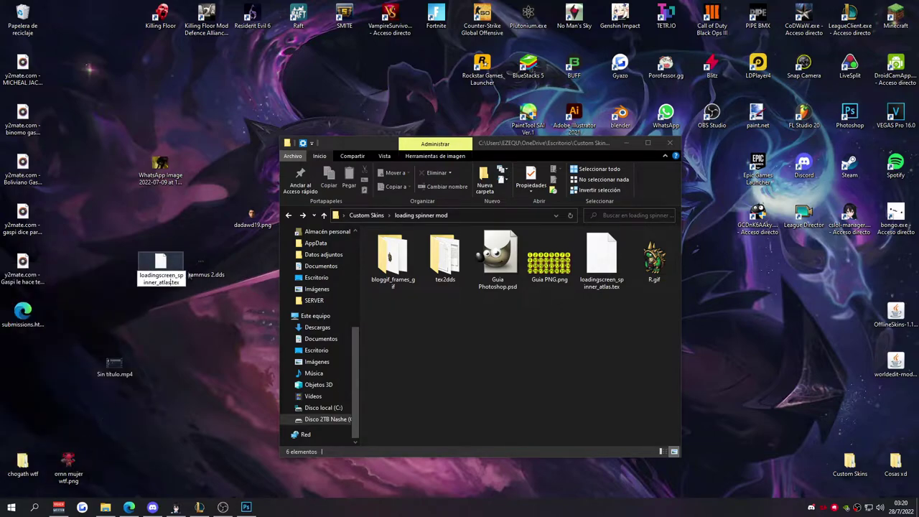
pyautogui.press('Return')
pyautogui.moveTo(452, 147); pyautogui.dragTo(626, 134)
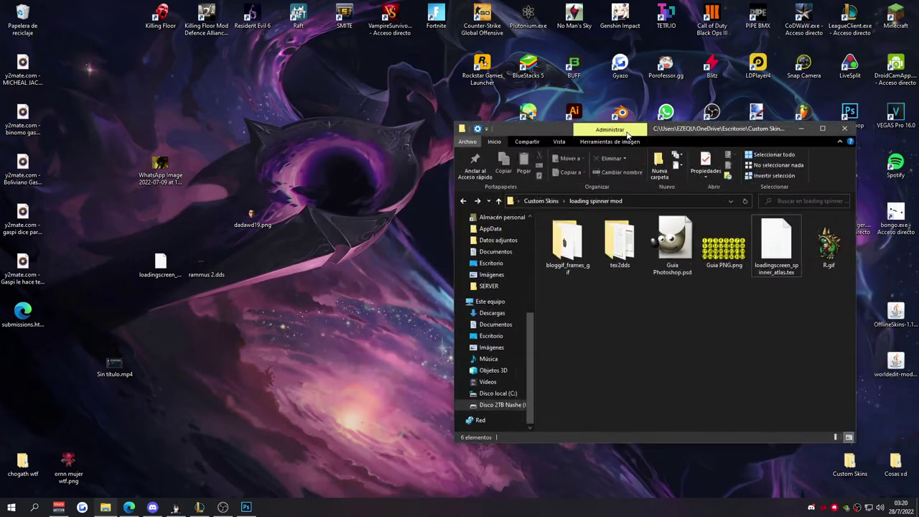
# - Create a folder named Rammus Loadingscreen on the desktop and open it
pyautogui.rightClick(199, 254)
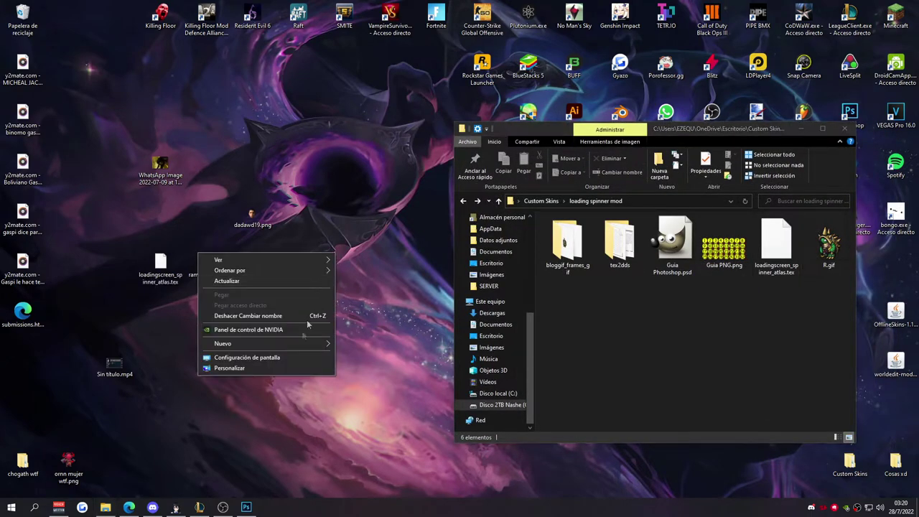
pyautogui.moveTo(290, 345)
pyautogui.click(364, 347)
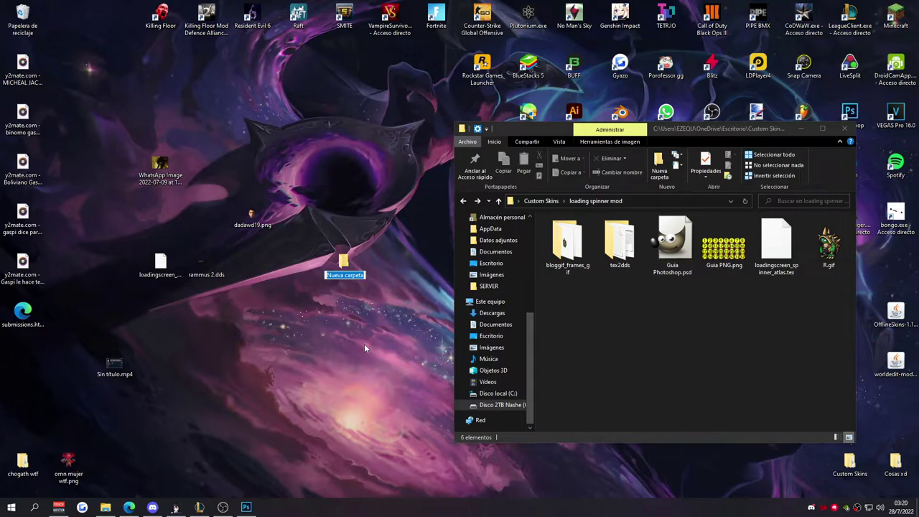
pyautogui.write('Rammus Loadingscreen')
pyautogui.press('Return')
pyautogui.press('Return')
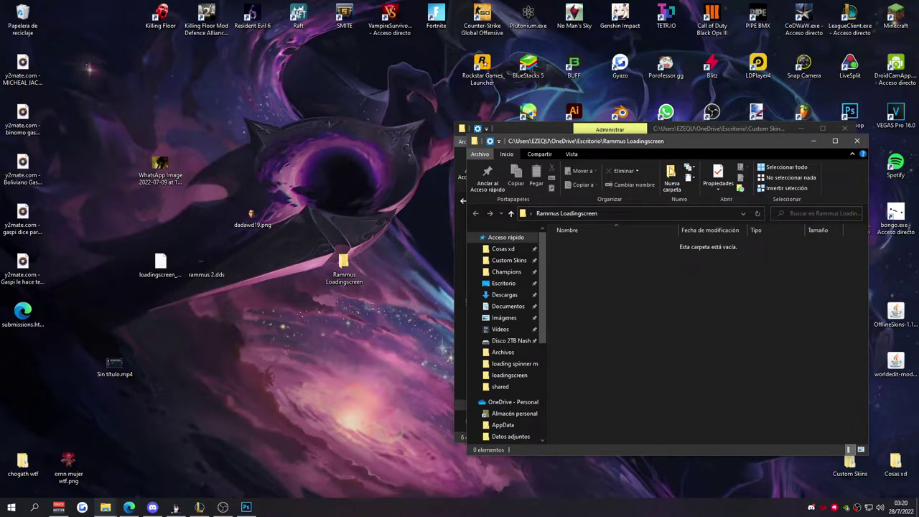
# - Create an assets folder inside Rammus Loadingscreen and open it
pyautogui.rightClick(552, 294)
pyautogui.moveTo(604, 409)
pyautogui.click(745, 405)
pyautogui.write('ass')
pyautogui.press('Return')
pyautogui.press('Return')
# - Create a ux folder inside assets and open it
pyautogui.rightClick(622, 314)
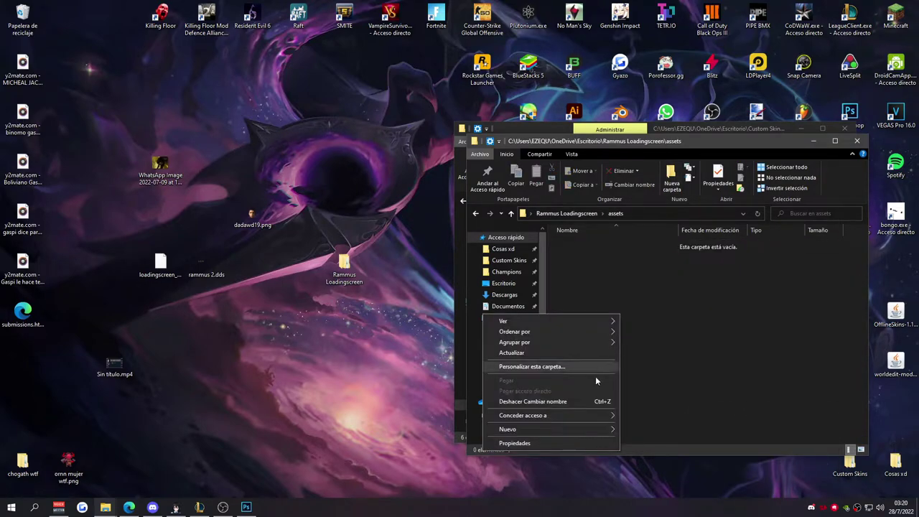
pyautogui.moveTo(567, 429)
pyautogui.click(676, 340)
pyautogui.write('ux')
pyautogui.press('Return')
pyautogui.press('Return')
# - Create a loadingscreen folder inside ux and move loadingscreen_spinner_atlas.tex from the desktop into it
pyautogui.rightClick(624, 302)
pyautogui.moveTo(592, 430)
pyautogui.click(666, 419)
pyautogui.write('loadingscreen')
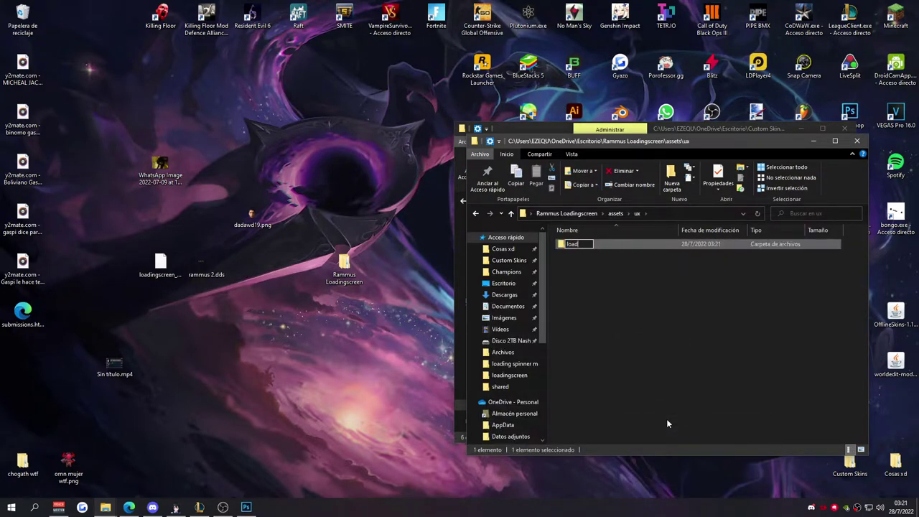
pyautogui.press('Return')
pyautogui.press('Return')
pyautogui.moveTo(160, 262); pyautogui.dragTo(611, 355)
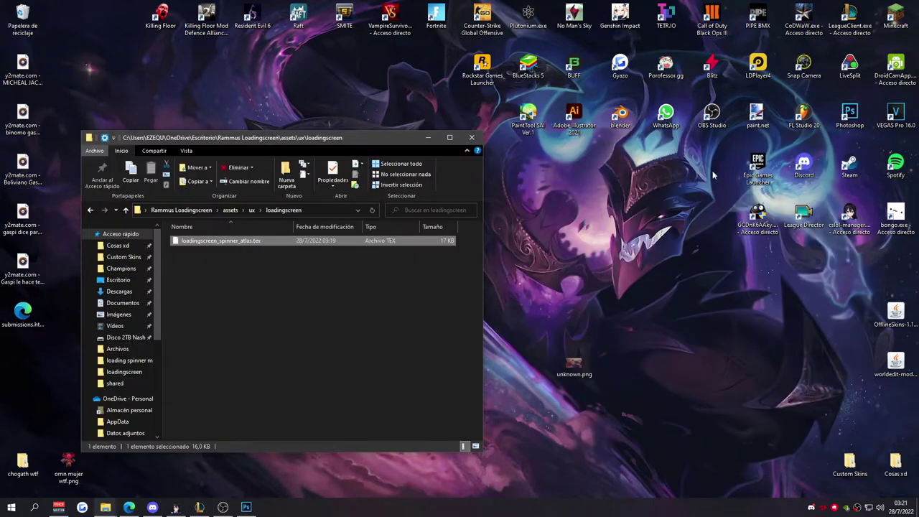
# - Open CustomSkin for LoL, stop the running profile, and import the desktop's Rammus Loadingscreen folder as a mod
pyautogui.doubleClick(872, 218)
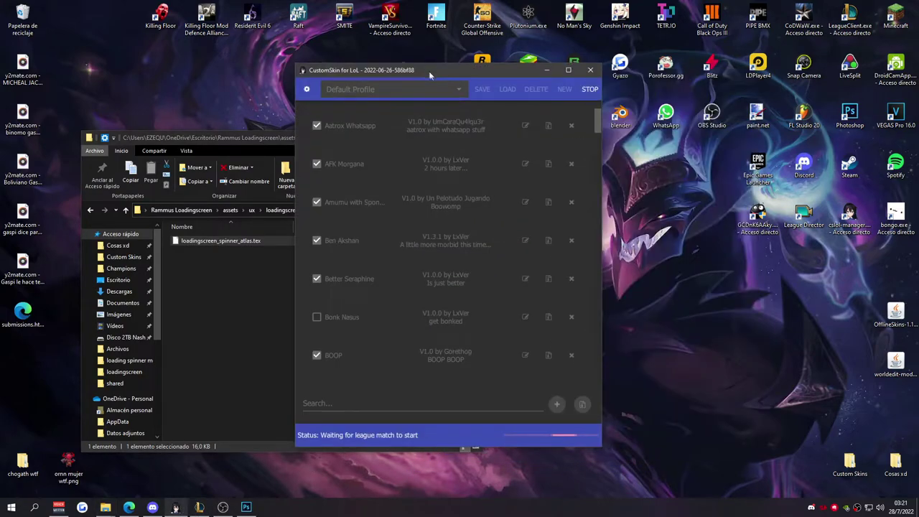
pyautogui.click(223, 226)
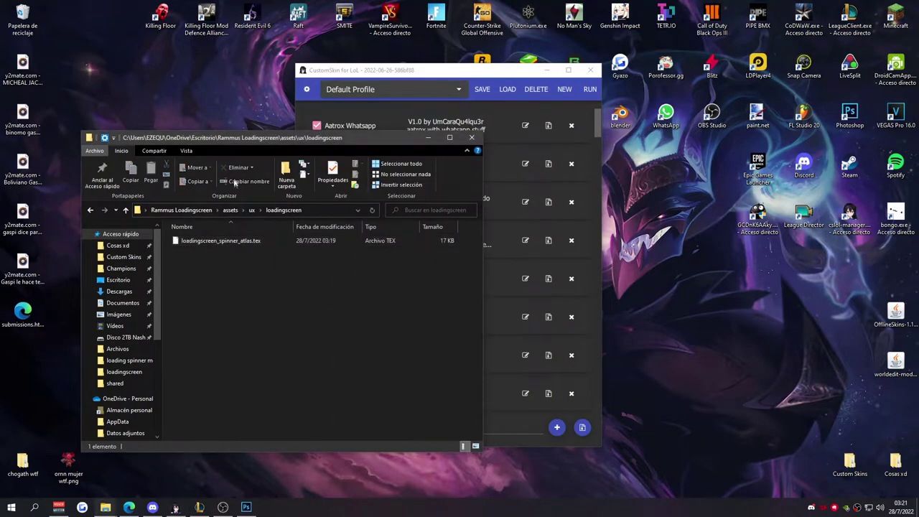
pyautogui.moveTo(258, 151); pyautogui.dragTo(677, 164)
pyautogui.moveTo(430, 70); pyautogui.dragTo(606, 82)
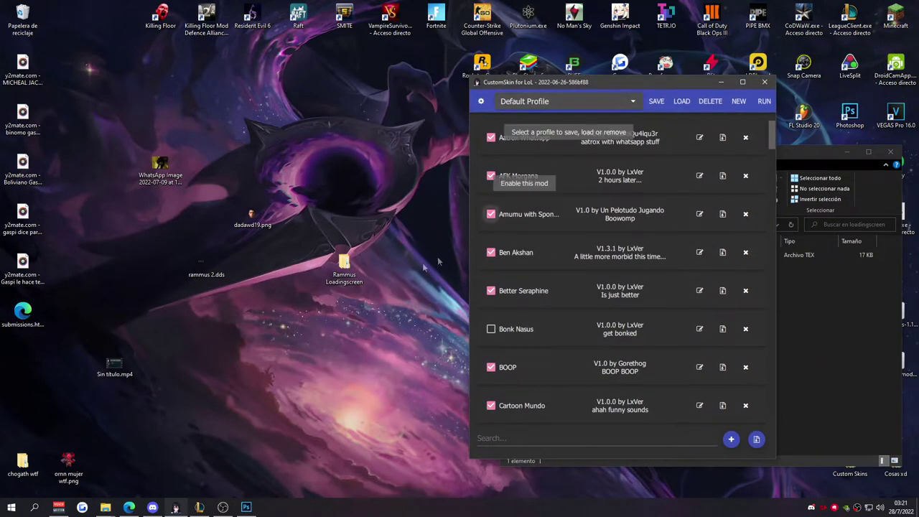
pyautogui.moveTo(350, 266); pyautogui.dragTo(603, 255)
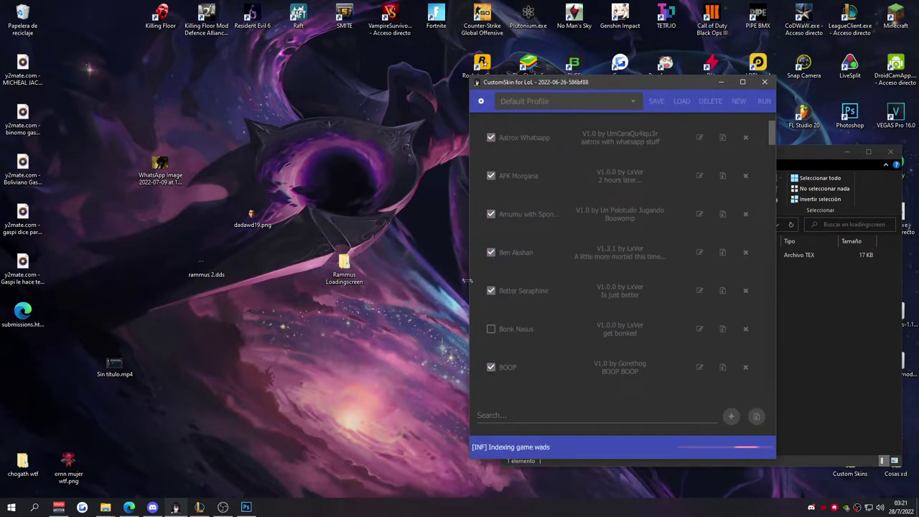
# - Filter the mods by ramm, enable the newly imported rammus loadingscreen mod instead of the older Rammus Loading one, and run the profile
pyautogui.click(519, 439)
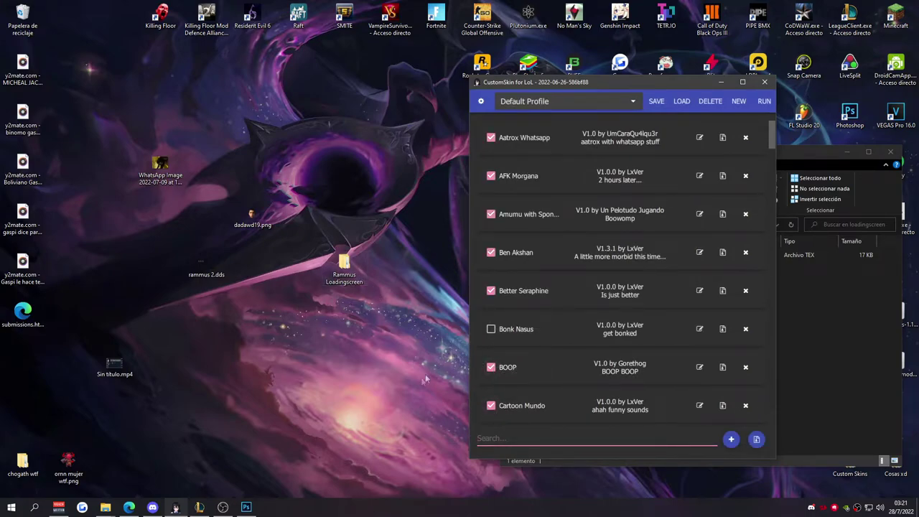
pyautogui.write('ramm')
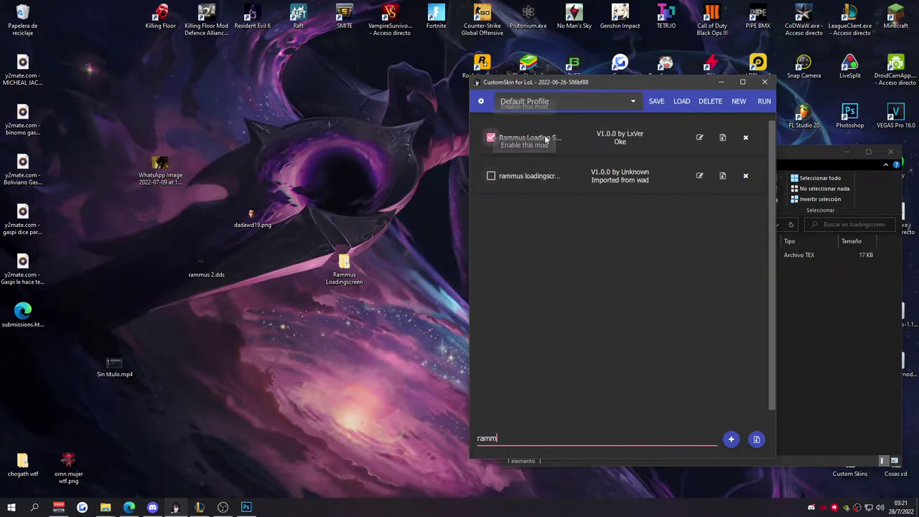
pyautogui.click(529, 137)
pyautogui.click(526, 175)
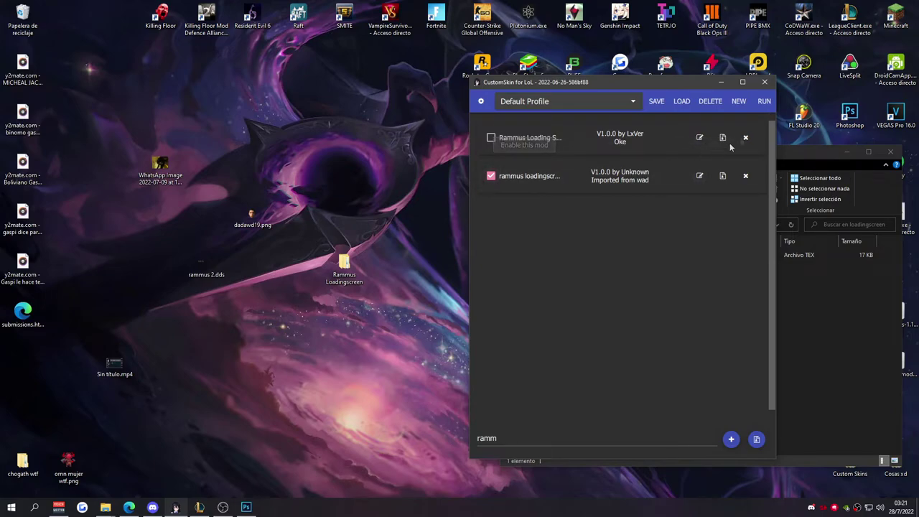
pyautogui.click(764, 101)
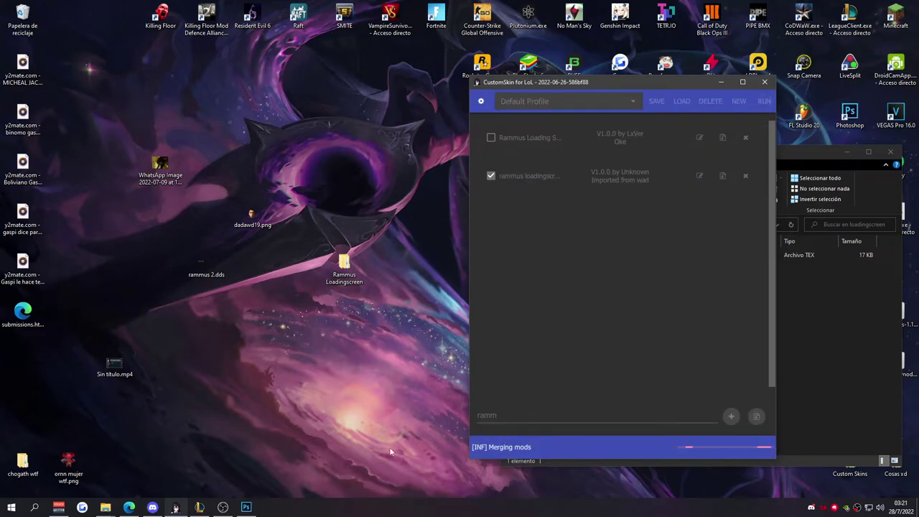
# - Switch to the League client, start a custom 1v1 Blind Pick game on Summoner's Rift with Lux, and check the mod manager's status
pyautogui.click(222, 508)
pyautogui.click(199, 507)
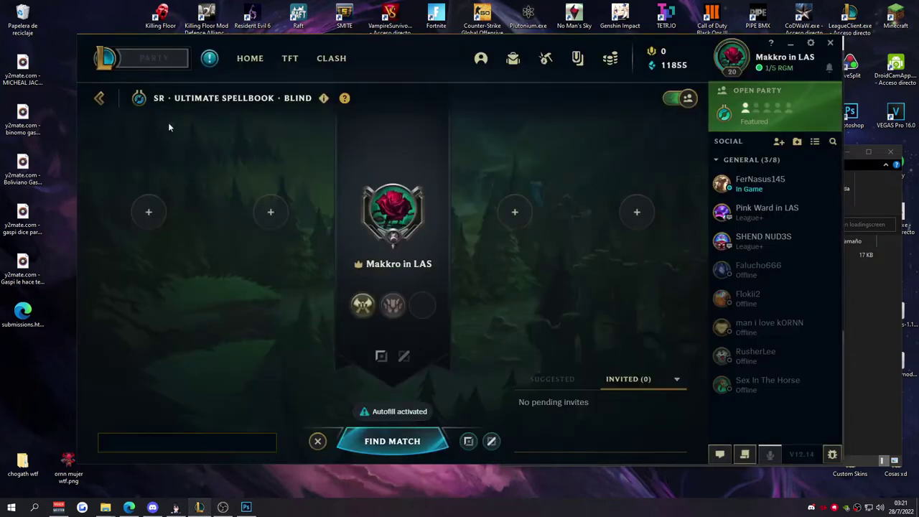
pyautogui.click(156, 56)
pyautogui.click(227, 94)
pyautogui.click(399, 445)
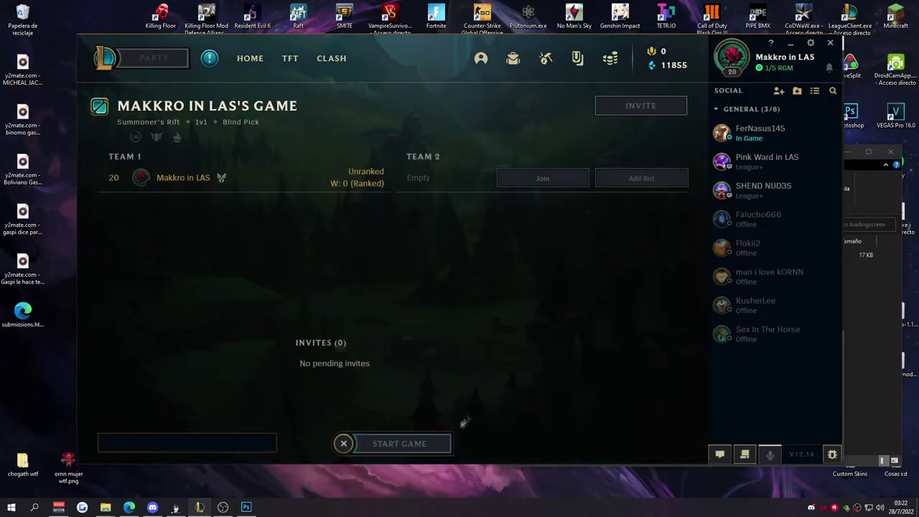
pyautogui.click(390, 441)
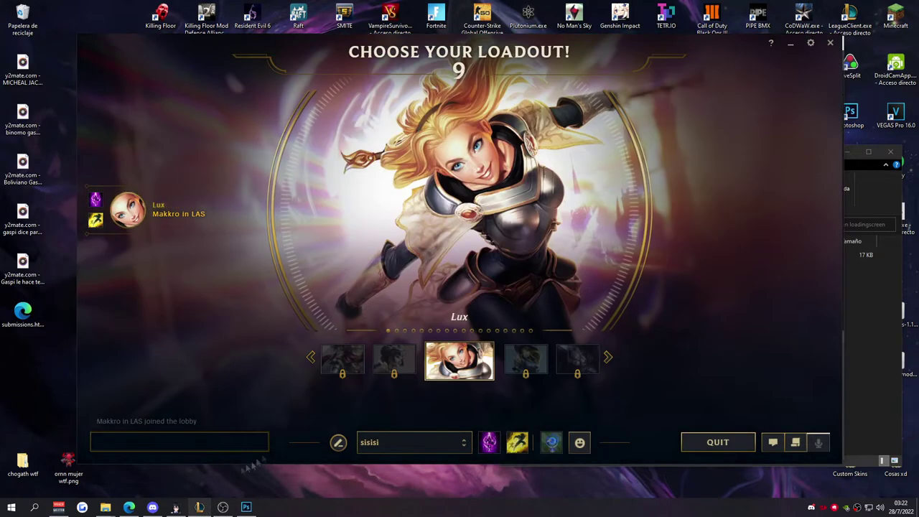
pyautogui.click(176, 507)
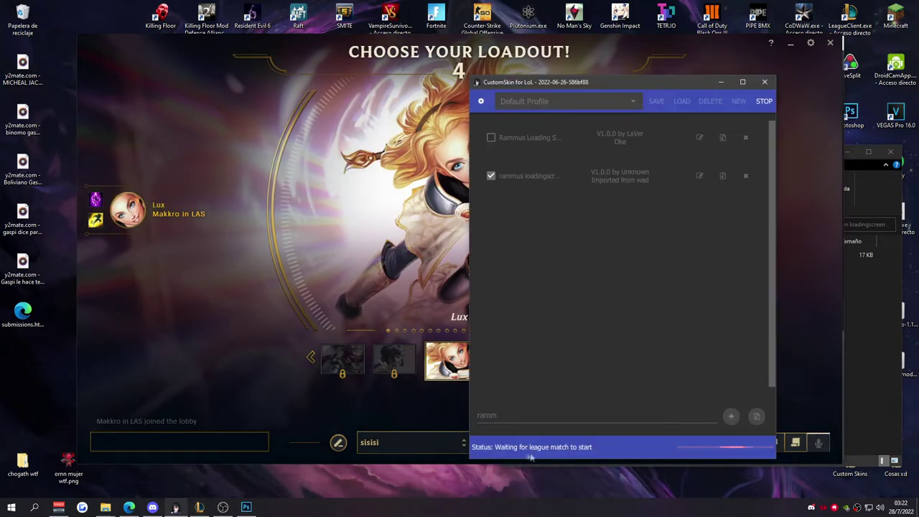
pyautogui.click(376, 415)
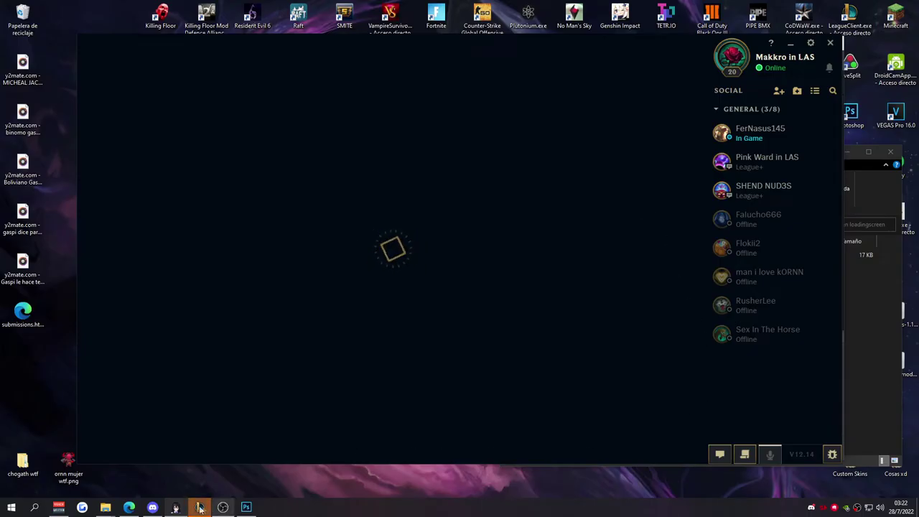
# - Minimize the League client and File Explorer windows, and review the layers of Guia Photoshop.psd in Photoshop
pyautogui.click(245, 506)
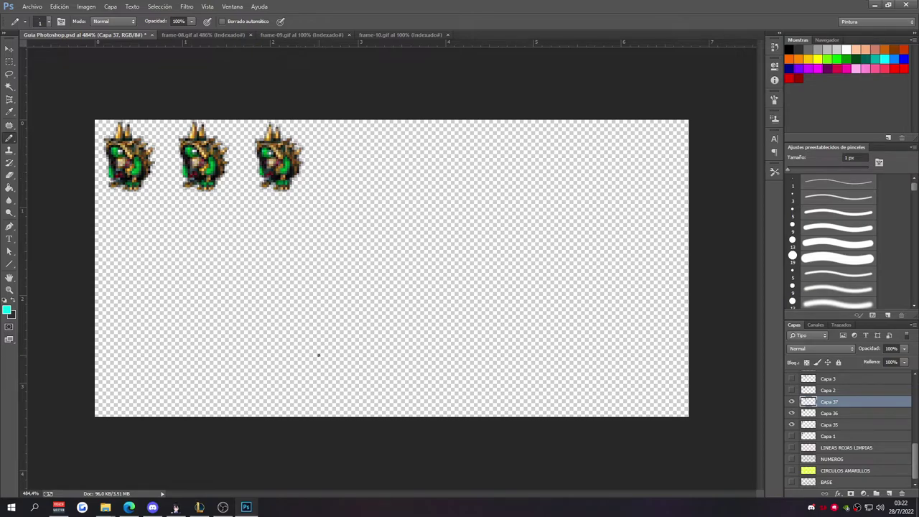
pyautogui.click(255, 508)
pyautogui.click(175, 507)
pyautogui.click(788, 45)
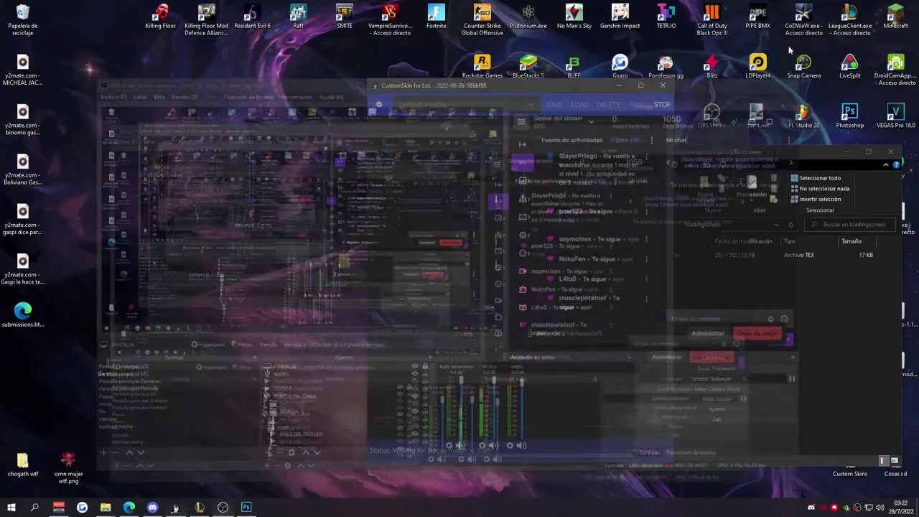
pyautogui.moveTo(522, 85); pyautogui.dragTo(343, 72)
pyautogui.moveTo(404, 71); pyautogui.dragTo(542, 77)
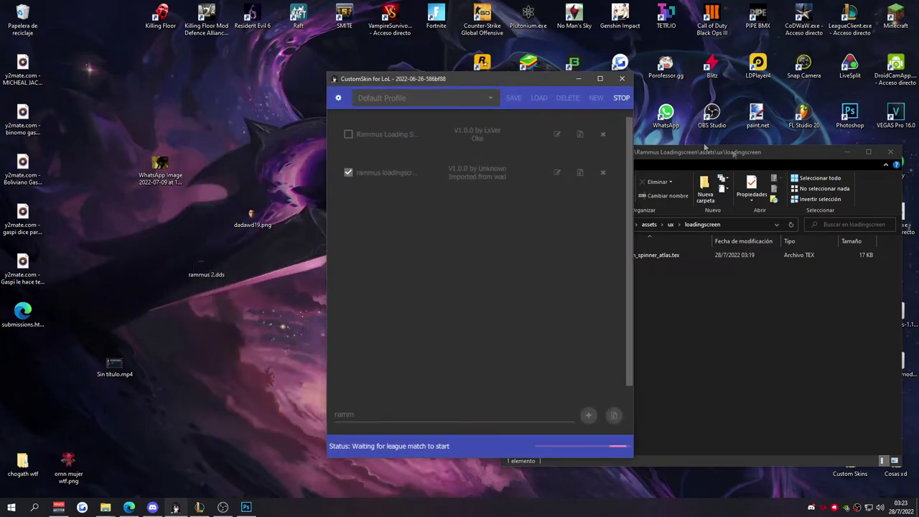
pyautogui.click(847, 152)
pyautogui.click(246, 506)
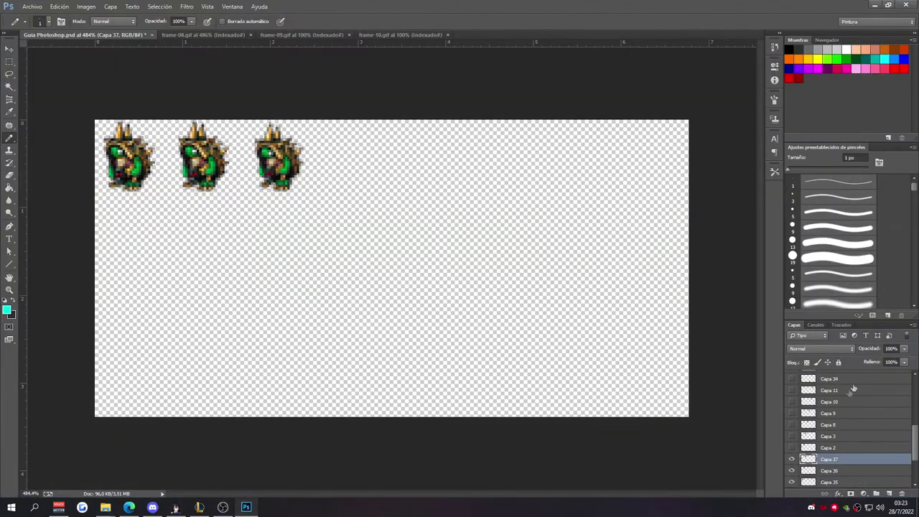
pyautogui.click(874, 5)
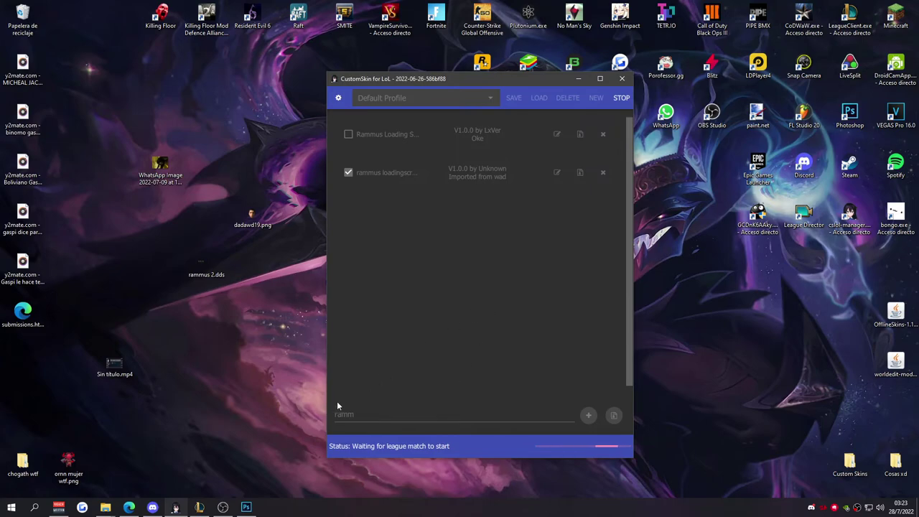
# - Switch to Discord and open the help channel of the KillerSkins V2 server
pyautogui.click(152, 506)
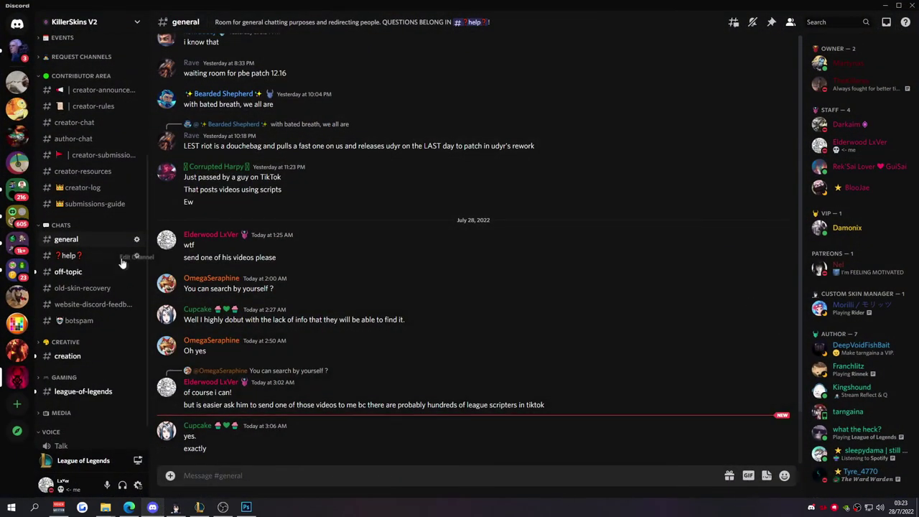
pyautogui.click(96, 256)
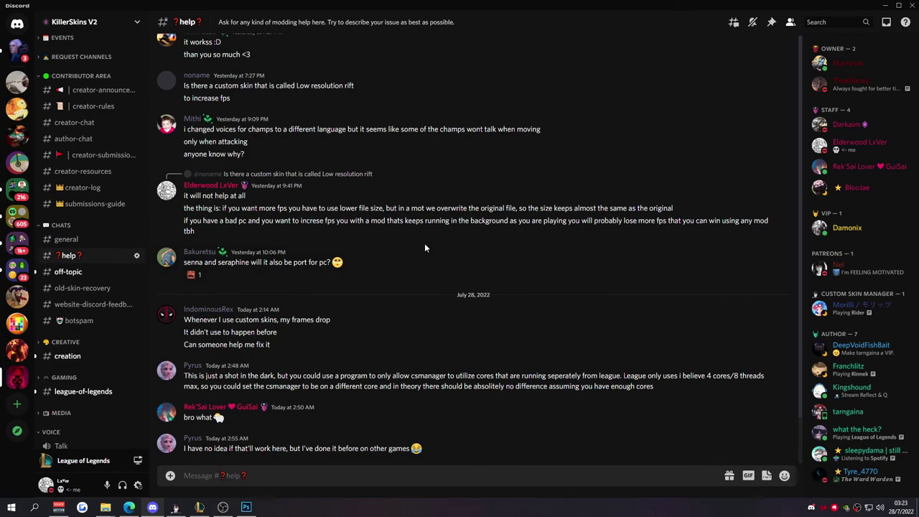